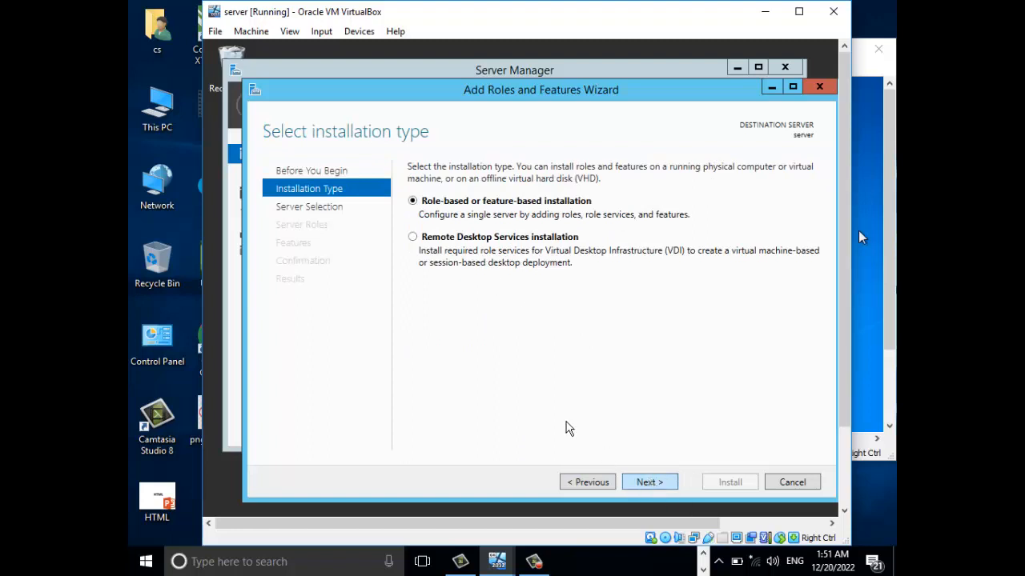
Step: Select the Web Server (IIS) role for installation, including its required IIS Management Console tools
left_click(649, 482)
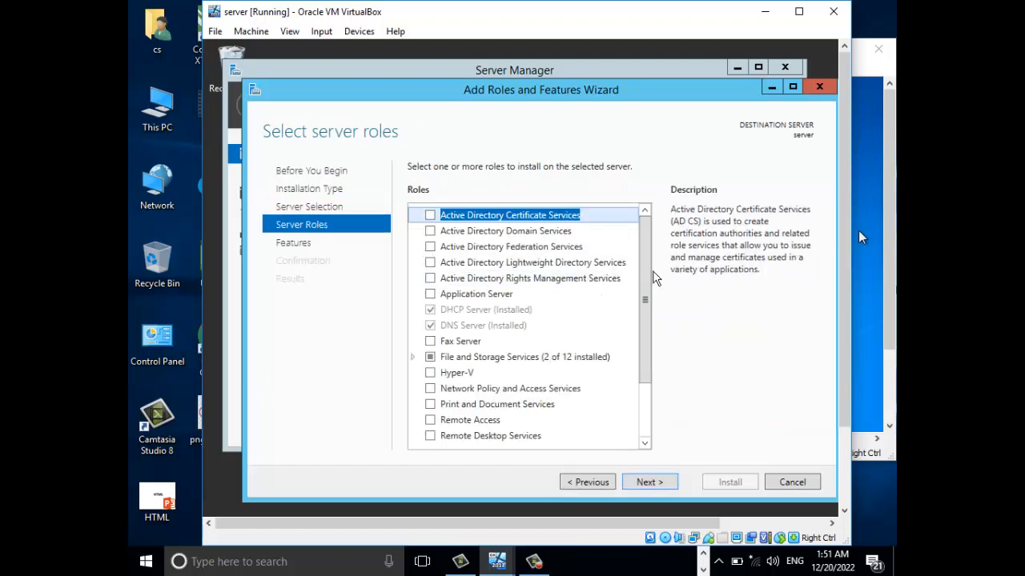
left_click_drag(645, 293, 646, 351)
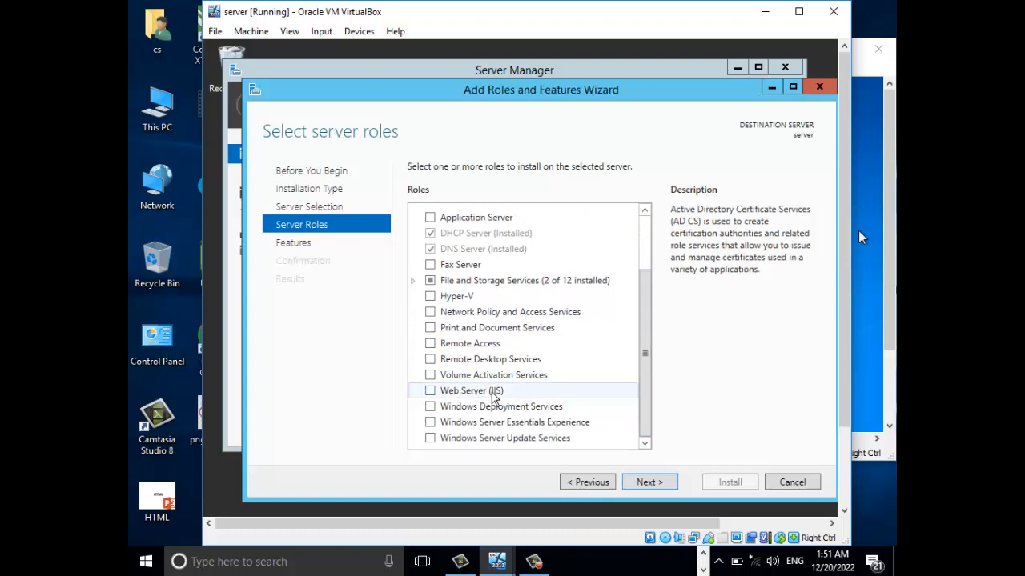
left_click(431, 391)
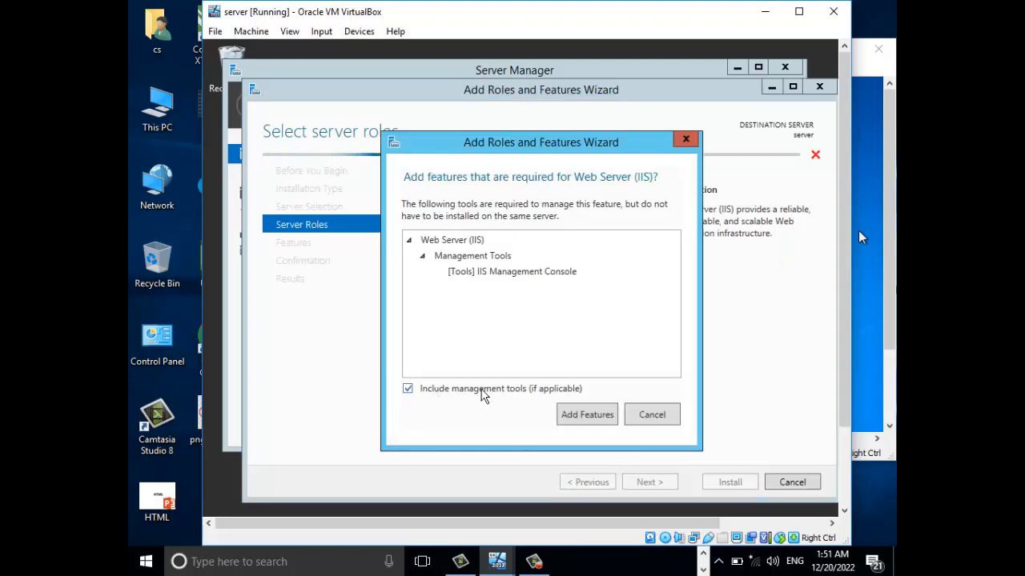
left_click(563, 416)
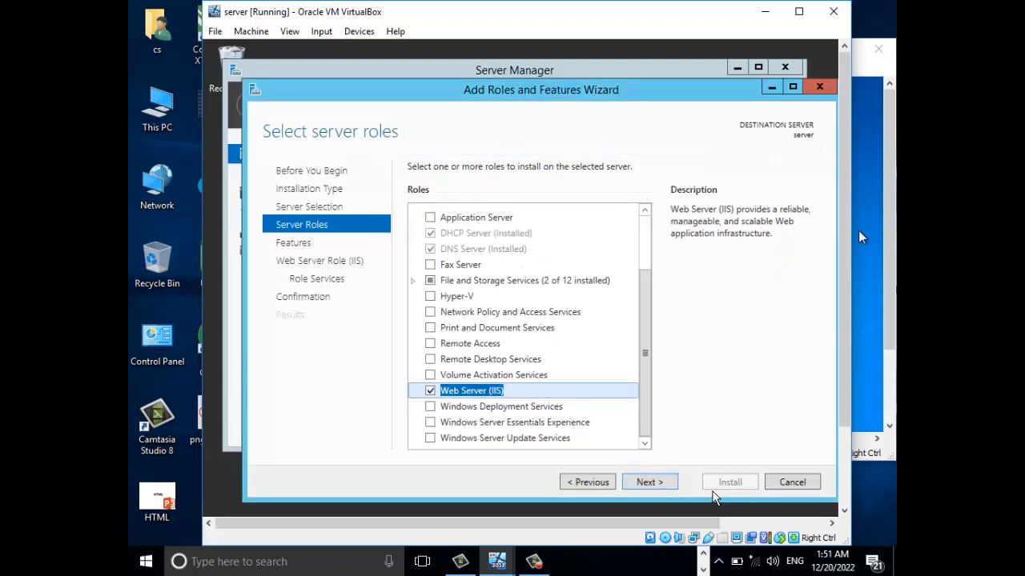
left_click(647, 483)
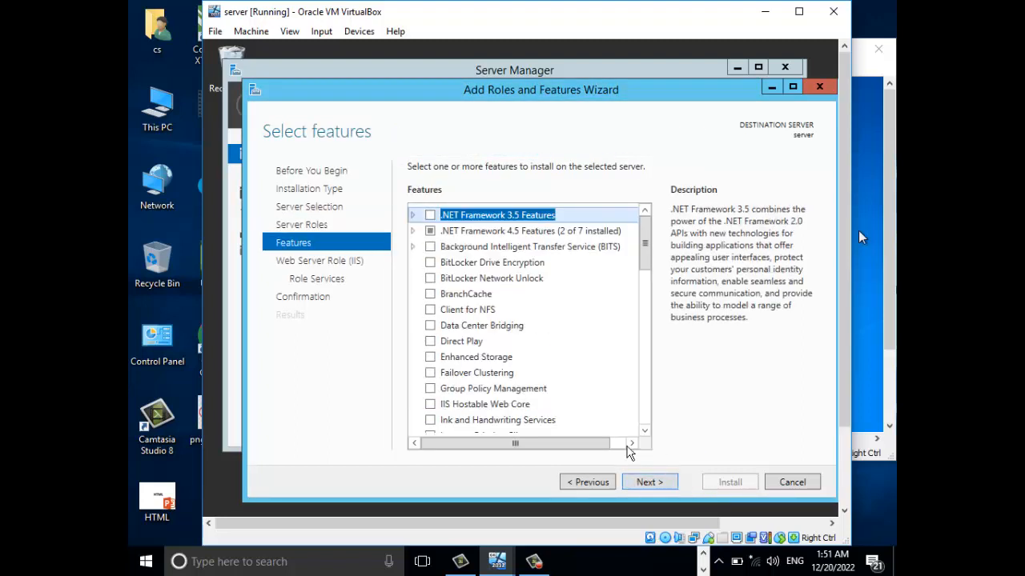
Step: Leave the feature selection at its defaults and continue to the Web Server role services
left_click_drag(649, 249, 647, 385)
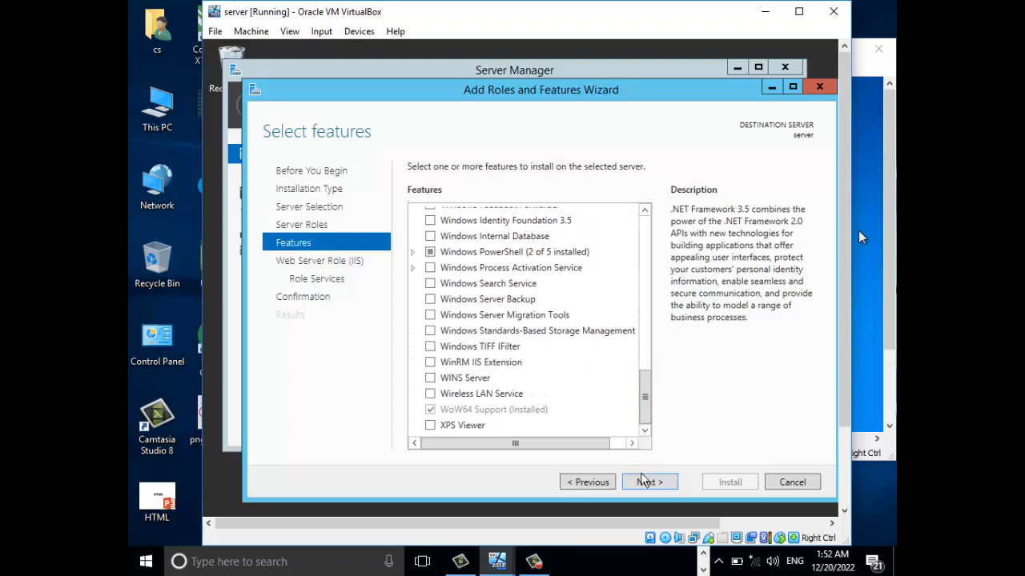
left_click(597, 481)
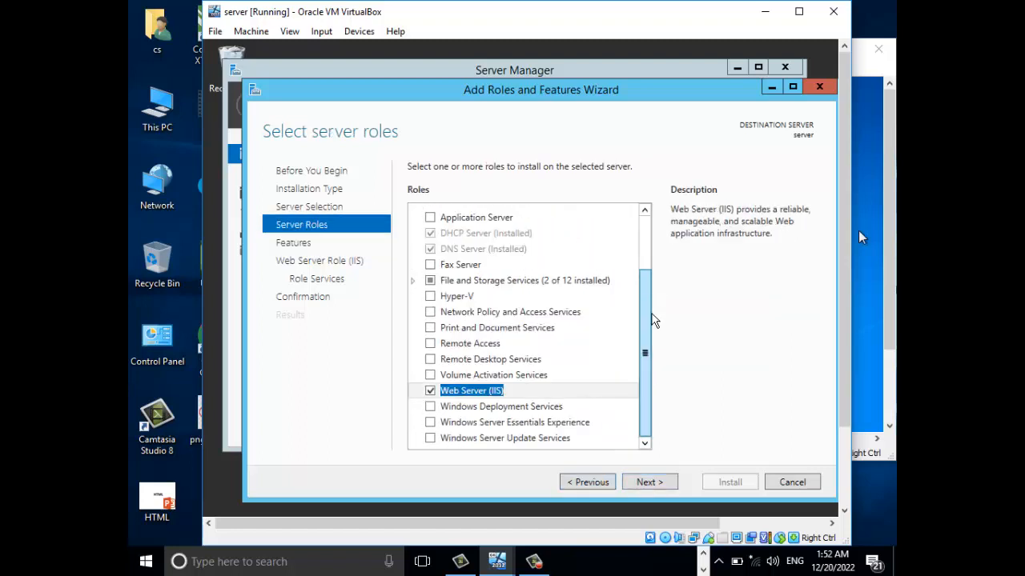
left_click(655, 483)
left_click(655, 482)
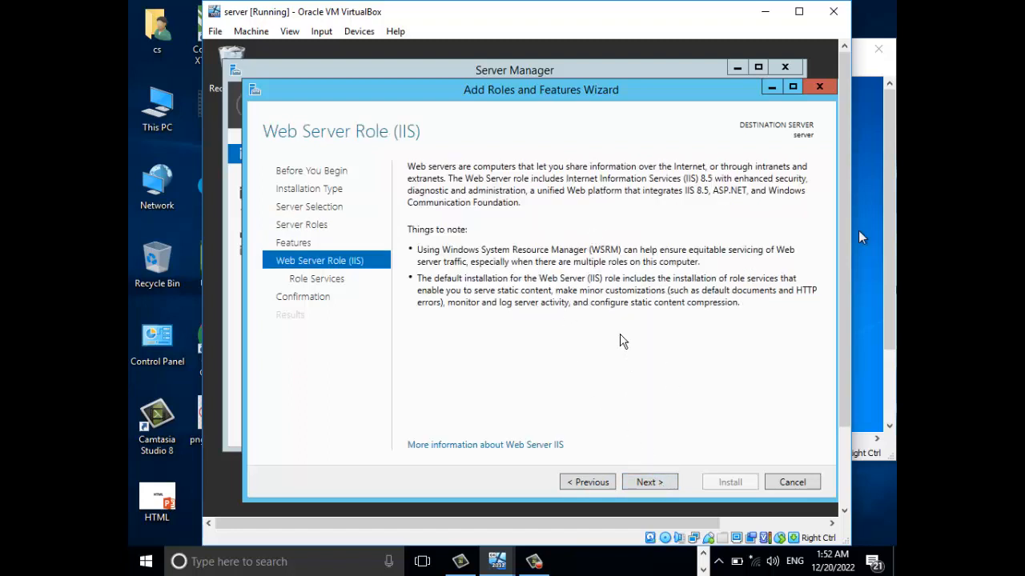
left_click(649, 482)
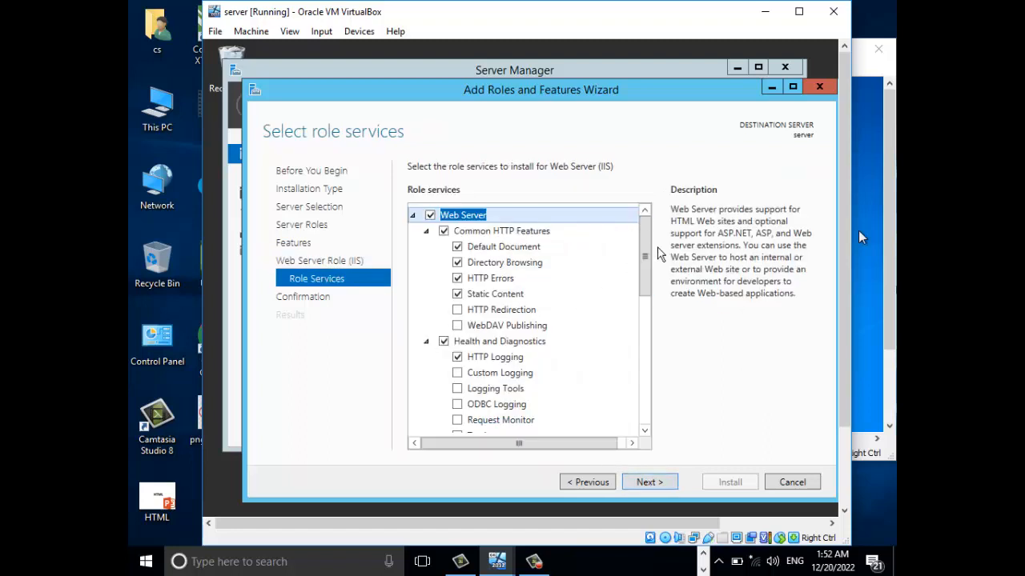
Step: Add the FTP Server role service with FTP Service and start the installation
left_click_drag(645, 258, 650, 358)
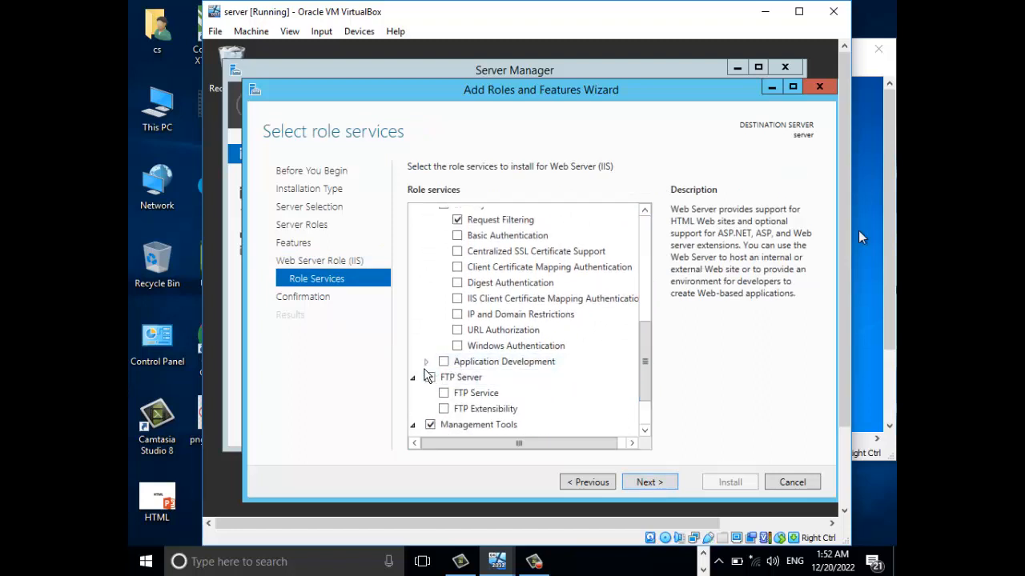
left_click(430, 378)
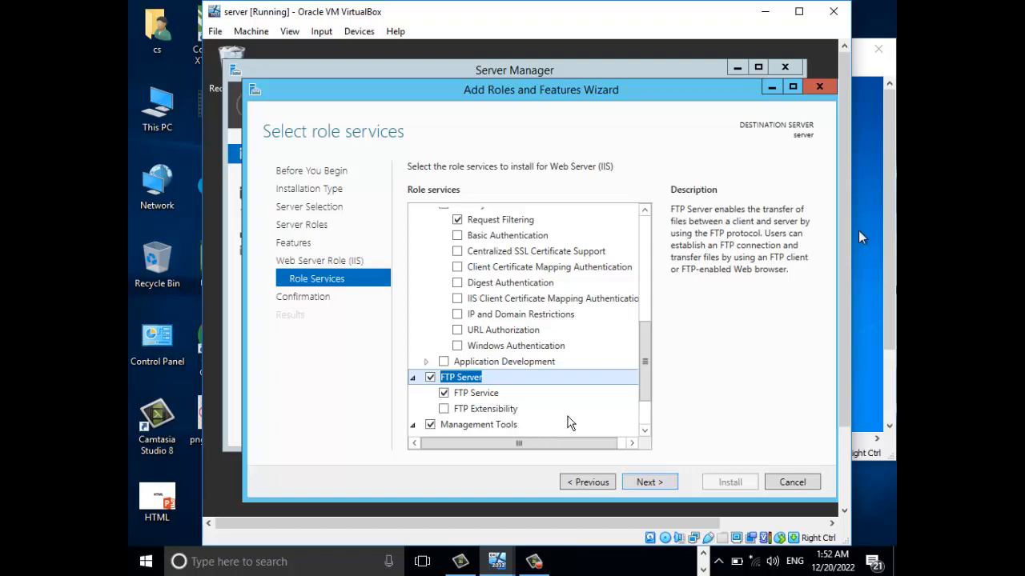
left_click(649, 482)
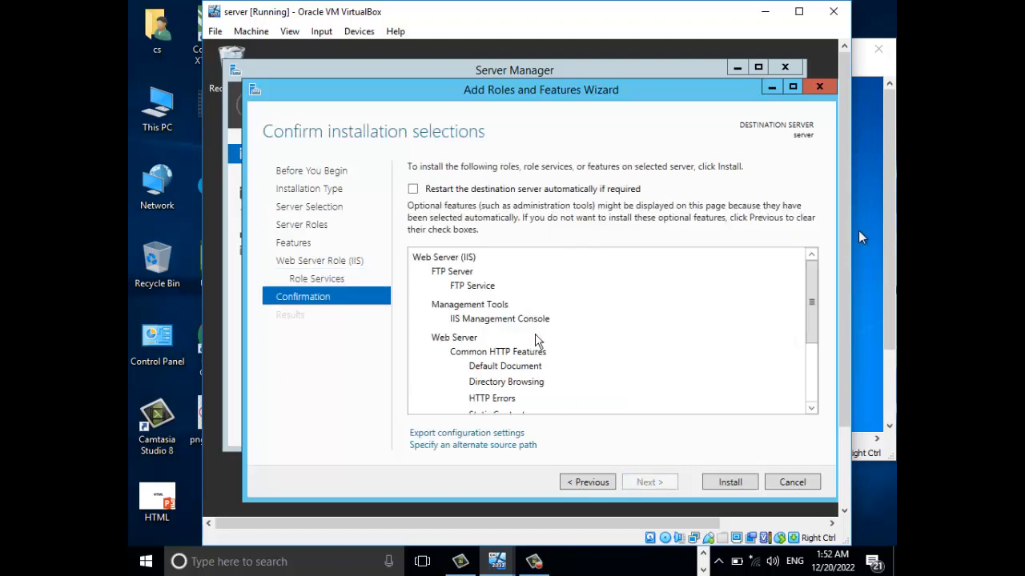
left_click(727, 483)
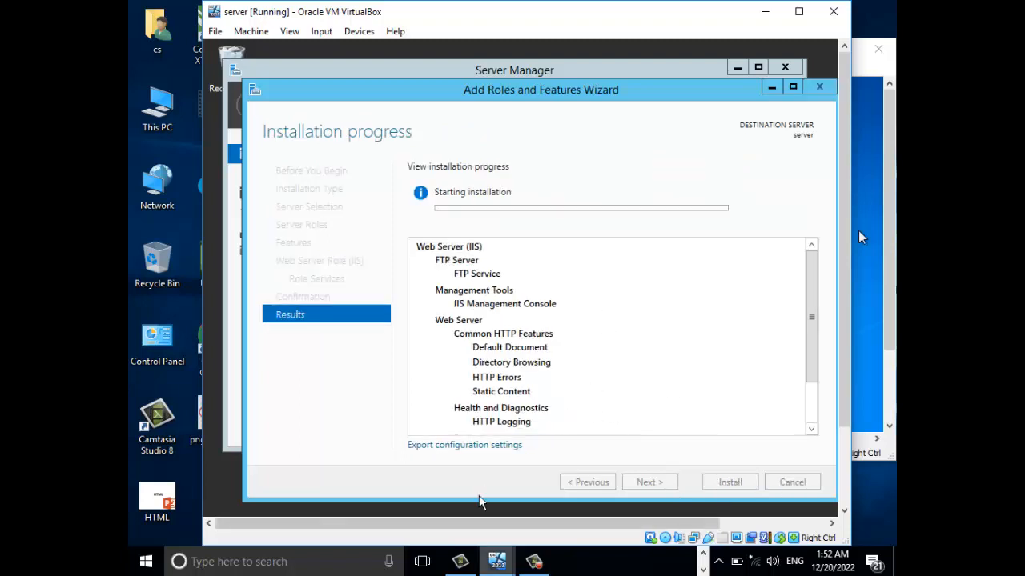
Step: Return to the Add Roles and Features Wizard once installation has finished and close it
left_click(534, 562)
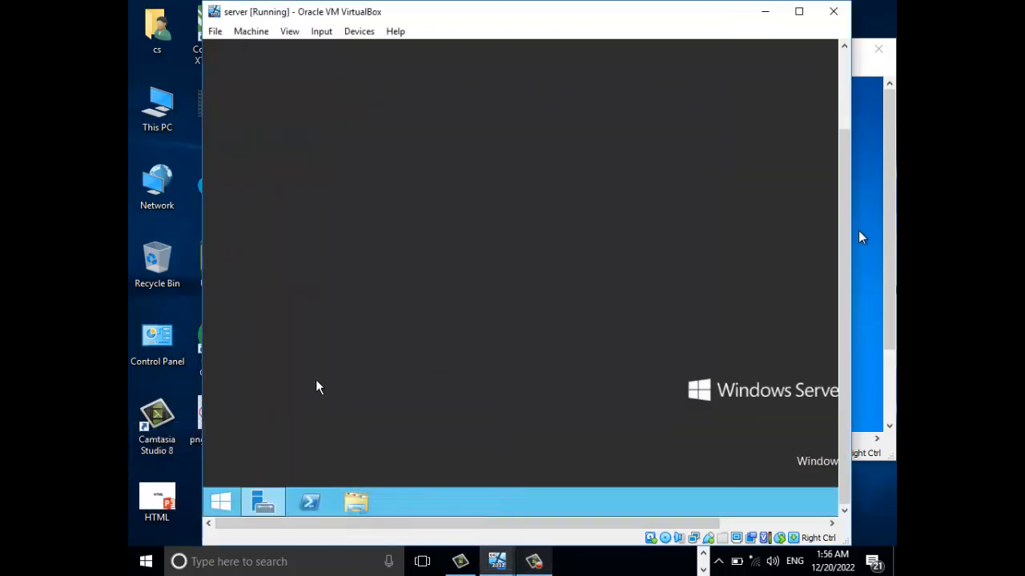
left_click(263, 502)
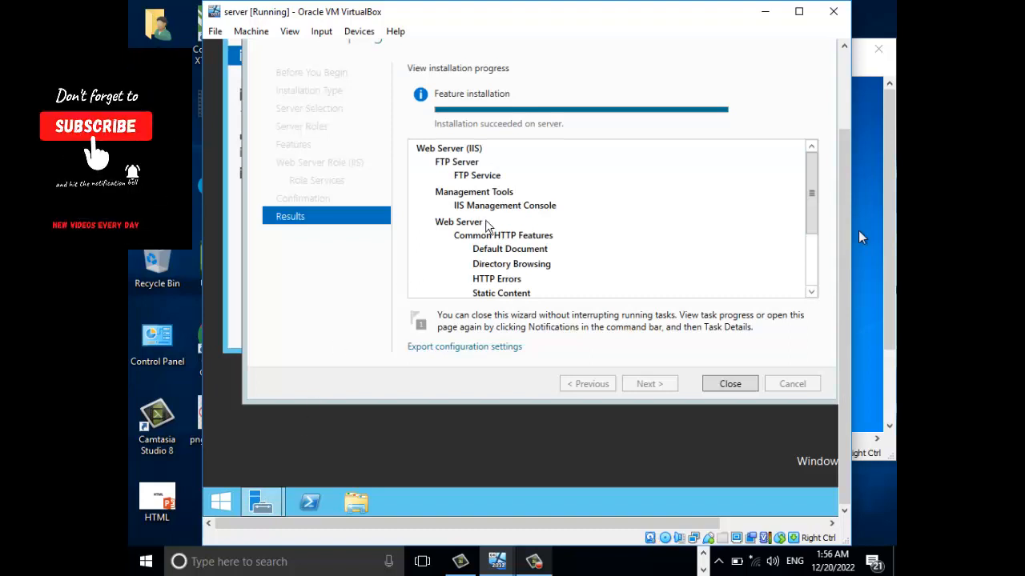
left_click(729, 384)
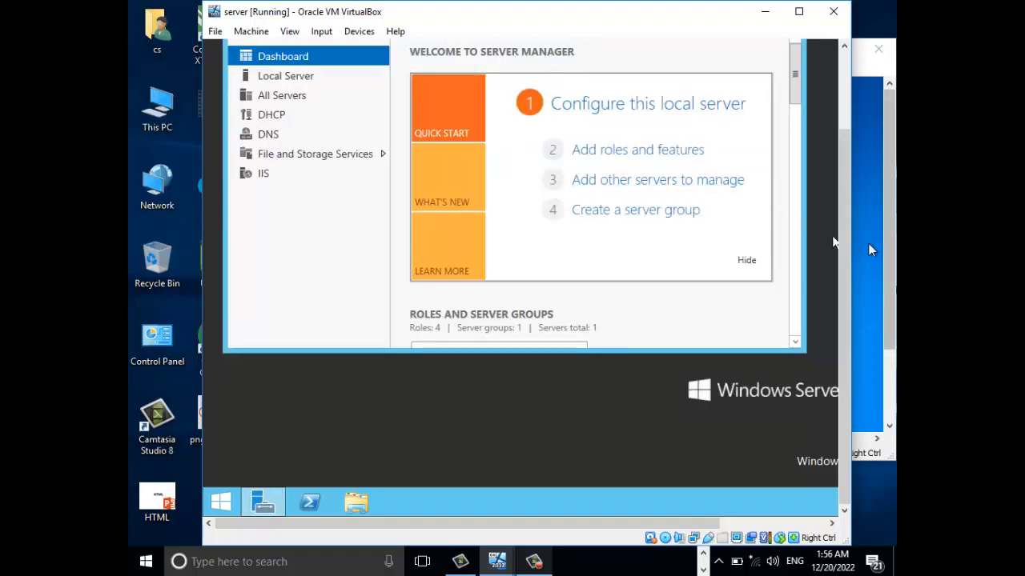
Step: Open Internet Information Services (IIS) Manager from Server Manager
left_click_drag(844, 186, 844, 133)
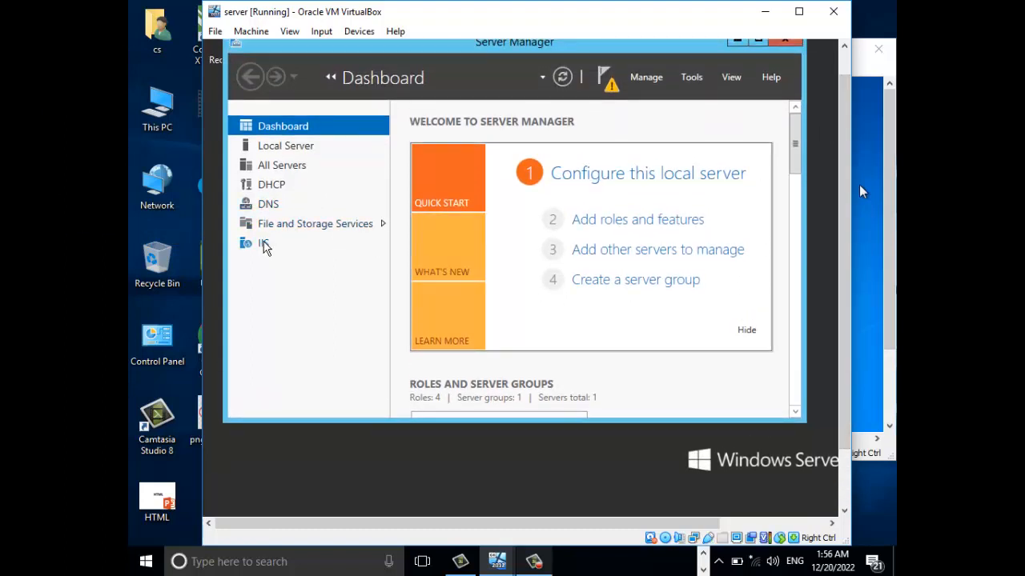
left_click(692, 77)
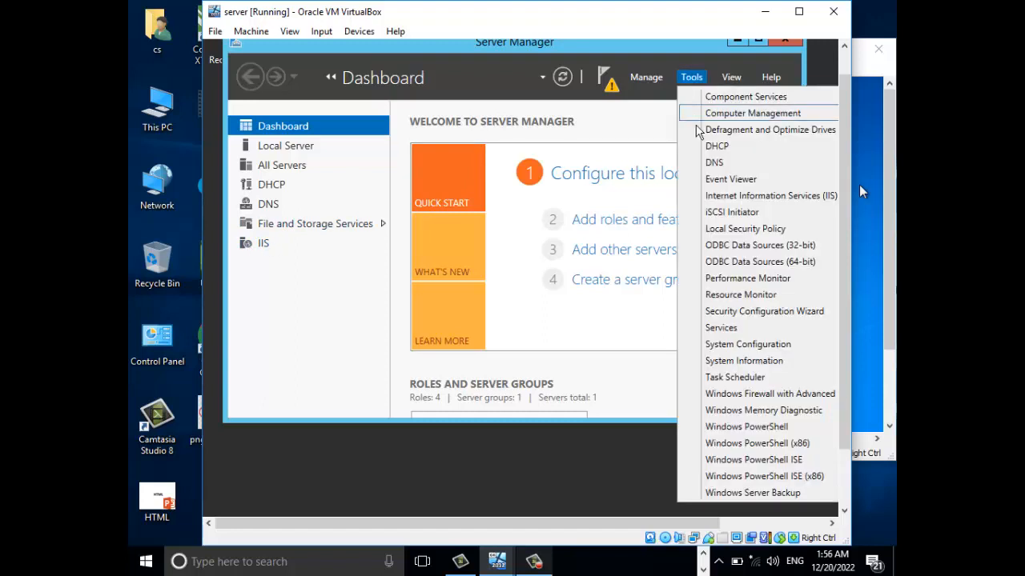
left_click(798, 199)
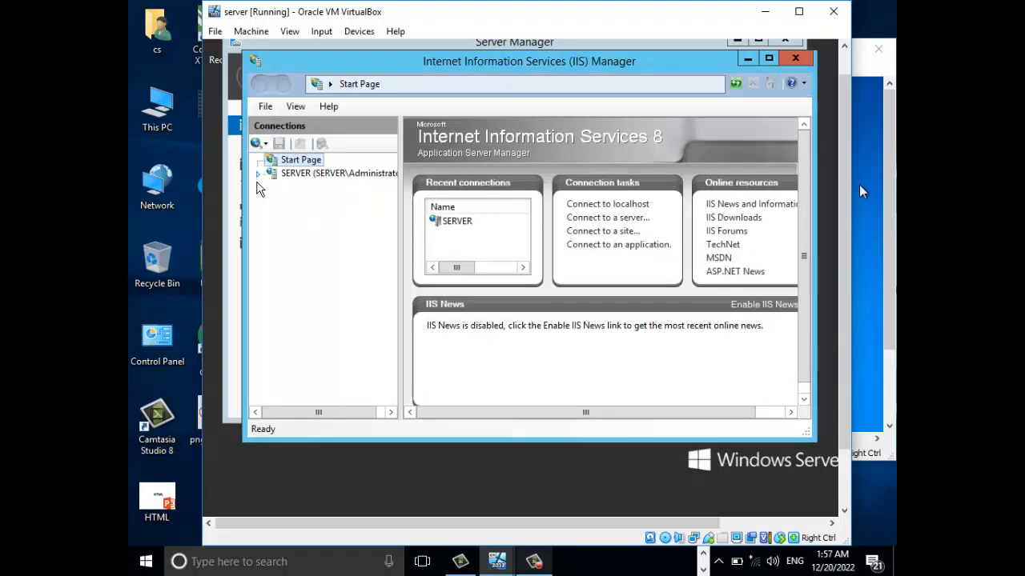
Step: Expand the SERVER connection, decline the Microsoft Web Platform offer and suppress that message in future
left_click(257, 173)
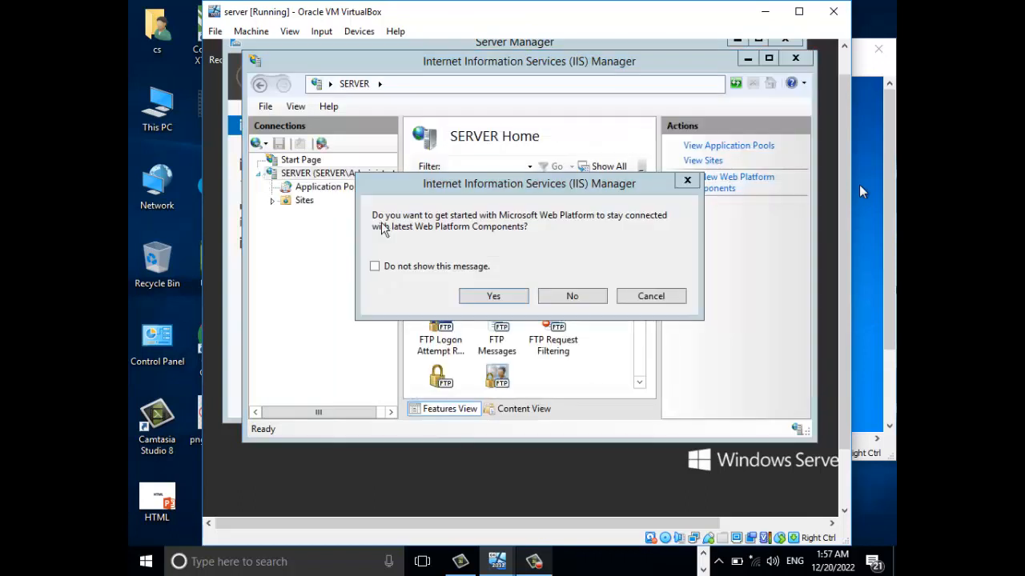
left_click(471, 267)
left_click(567, 296)
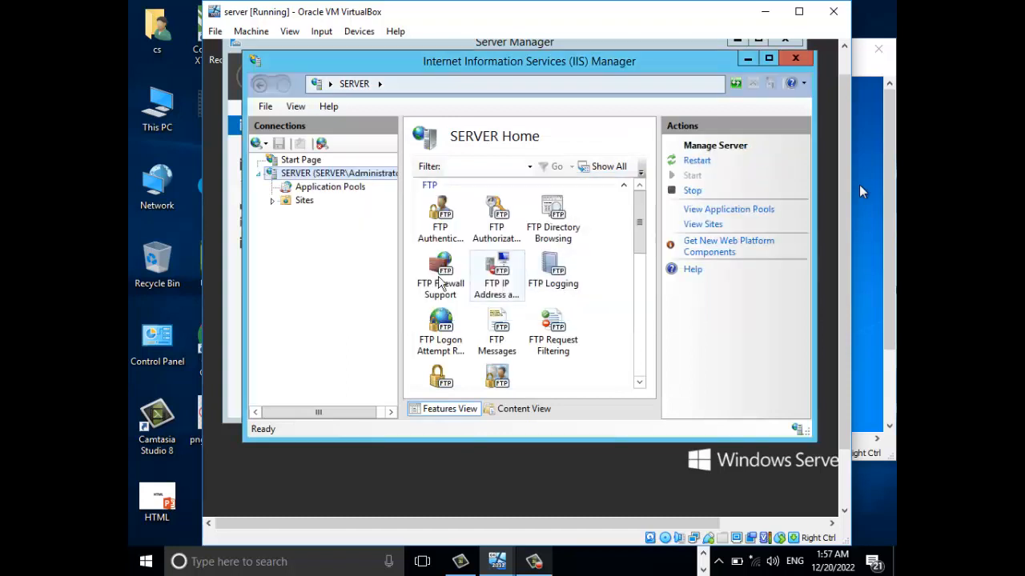
Step: Display the server's Sites list and look through the actions available for it
left_click(304, 202)
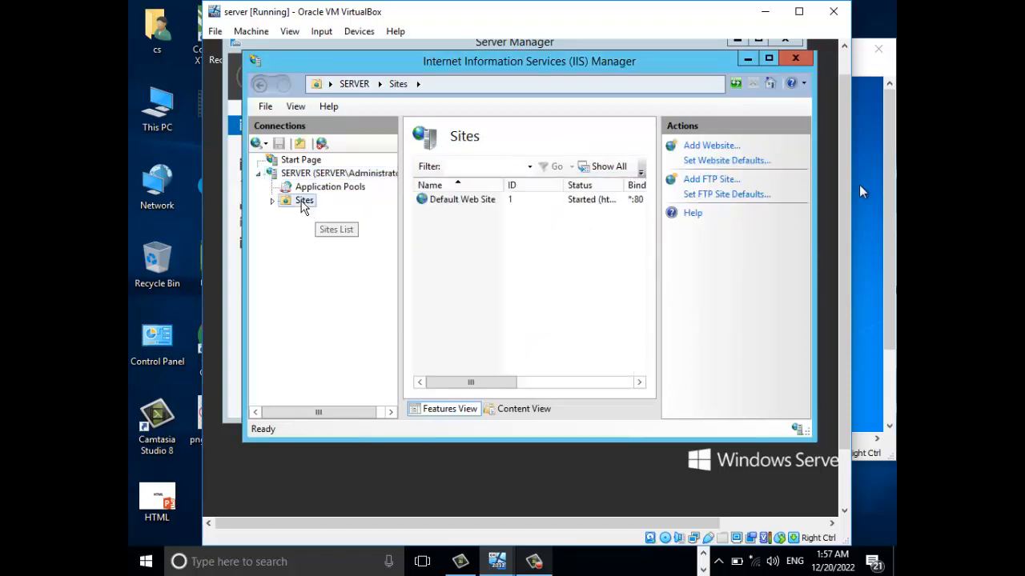
right_click(302, 202)
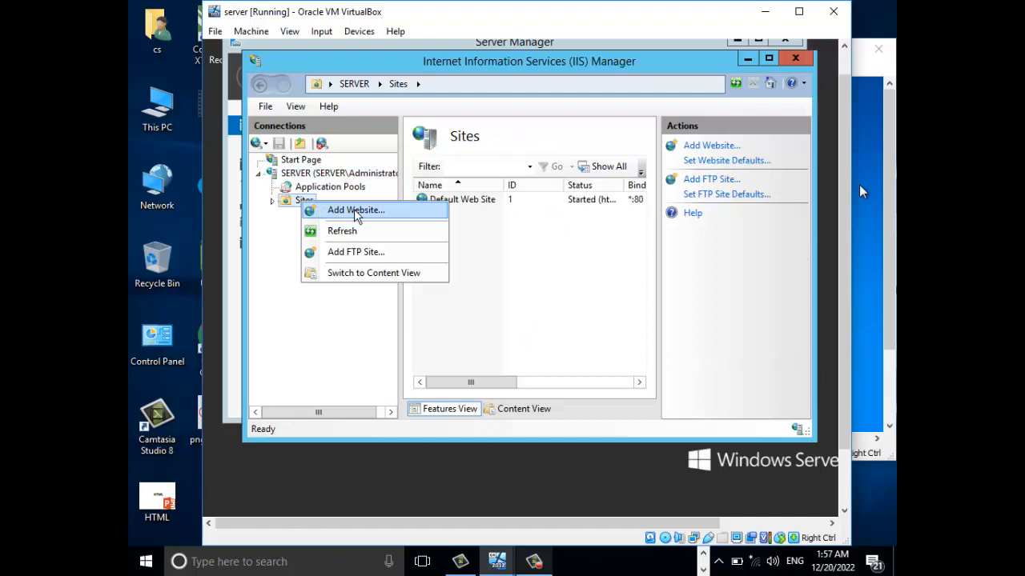
left_click(489, 282)
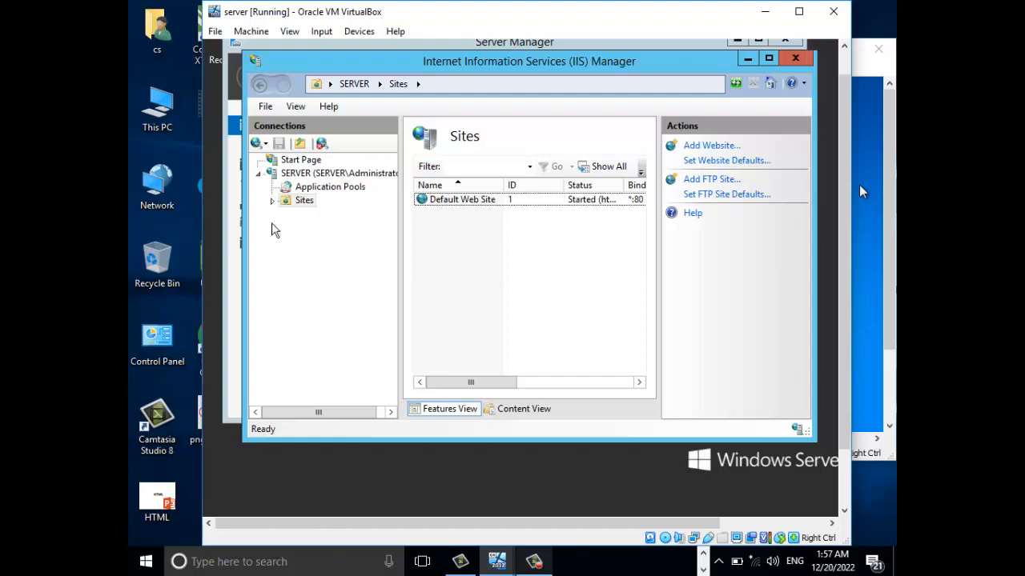
Step: Open the Internet Protocol Version 4 (TCP/IPv4) properties of the server's Ethernet connection
left_click(451, 489)
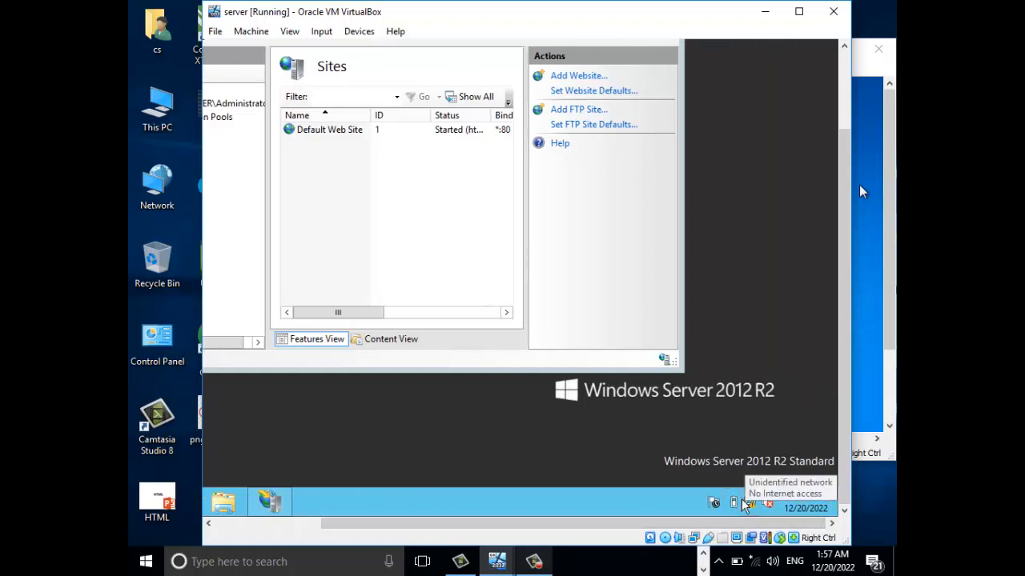
right_click(747, 503)
left_click(697, 492)
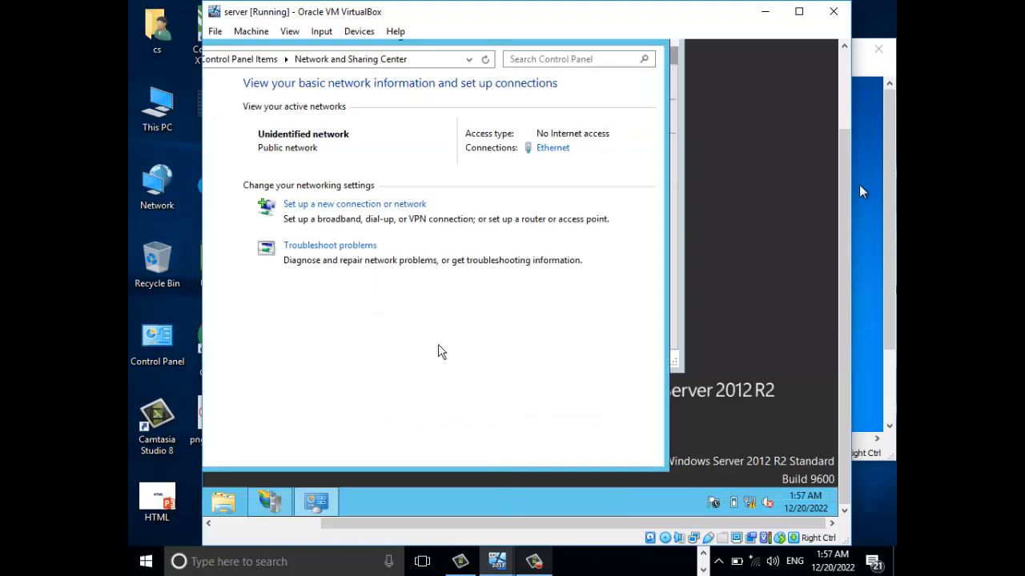
left_click(556, 152)
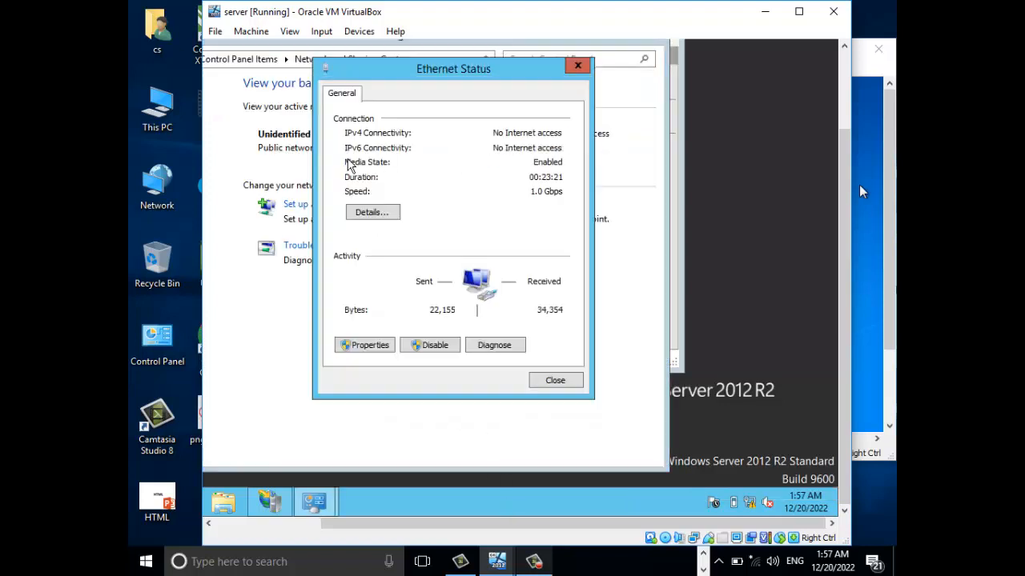
left_click(385, 351)
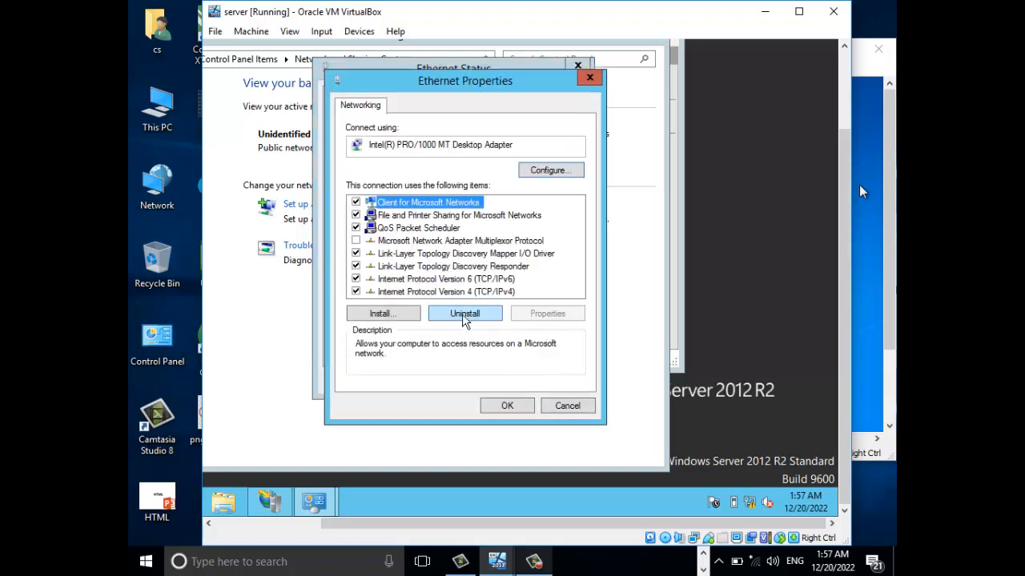
double_click(487, 291)
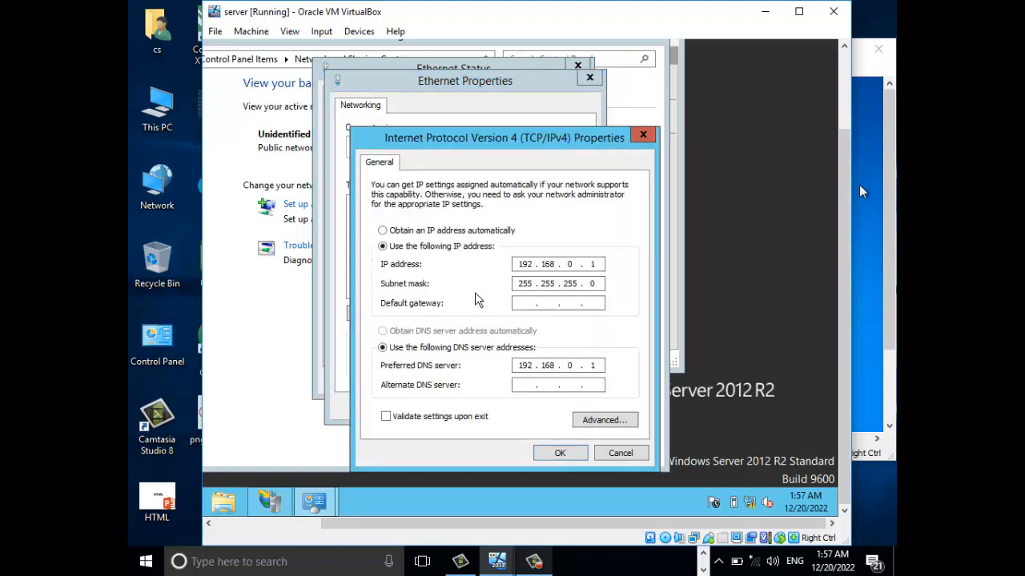
Step: Add the extra IP address 192.168.0.100 with subnet mask 255.255.255.0 to the Ethernet connection, apply it and close the adapter dialogs
left_click(606, 427)
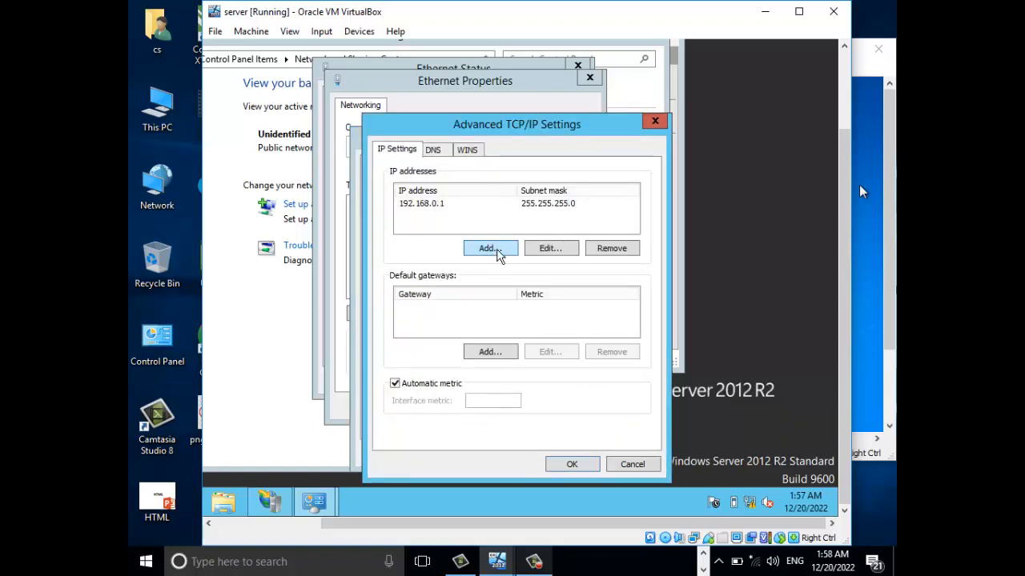
left_click(500, 252)
type("192 . 168 . 0 . 100")
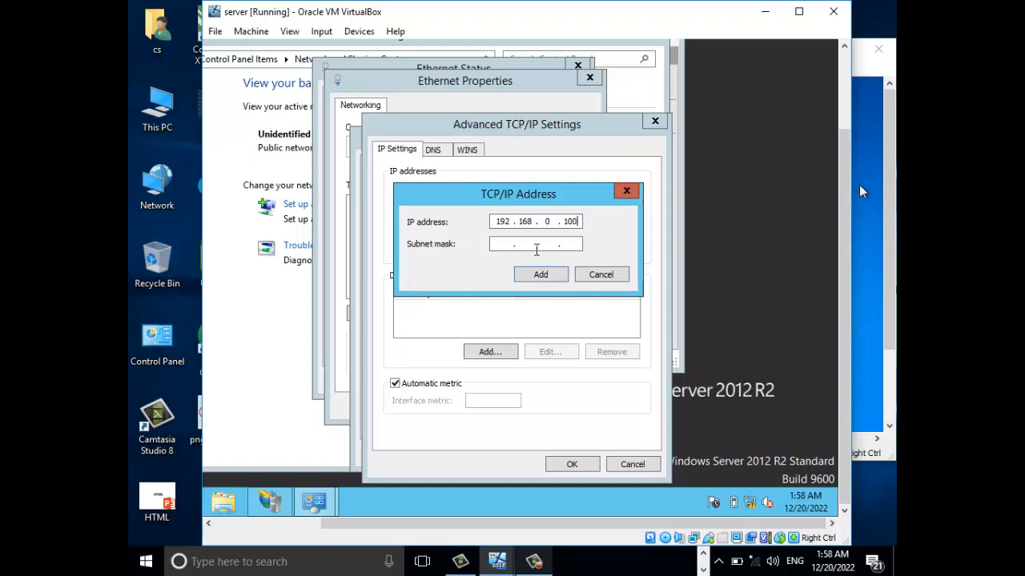
left_click(536, 250)
left_click(540, 275)
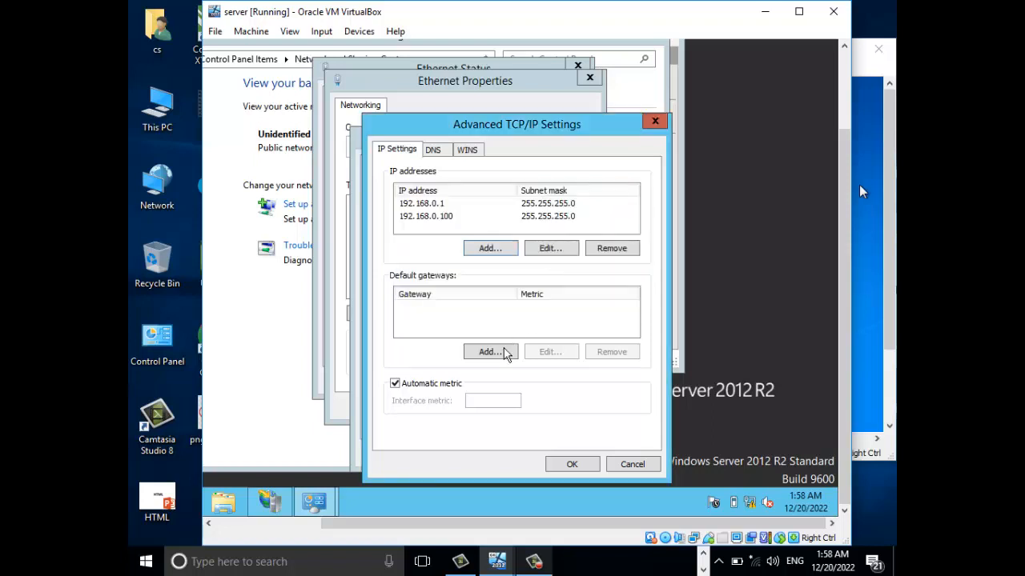
left_click(570, 468)
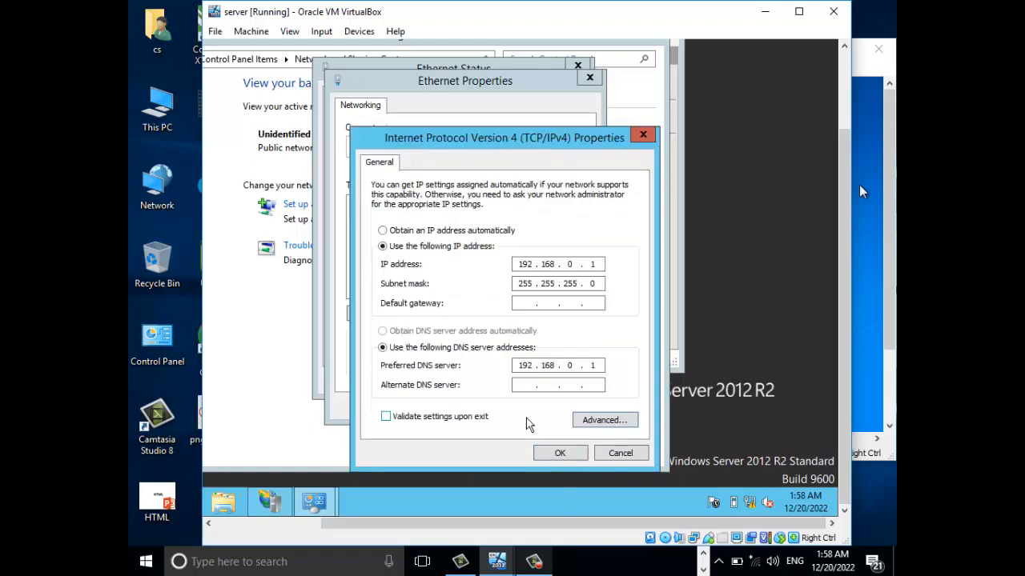
left_click(561, 453)
left_click(514, 408)
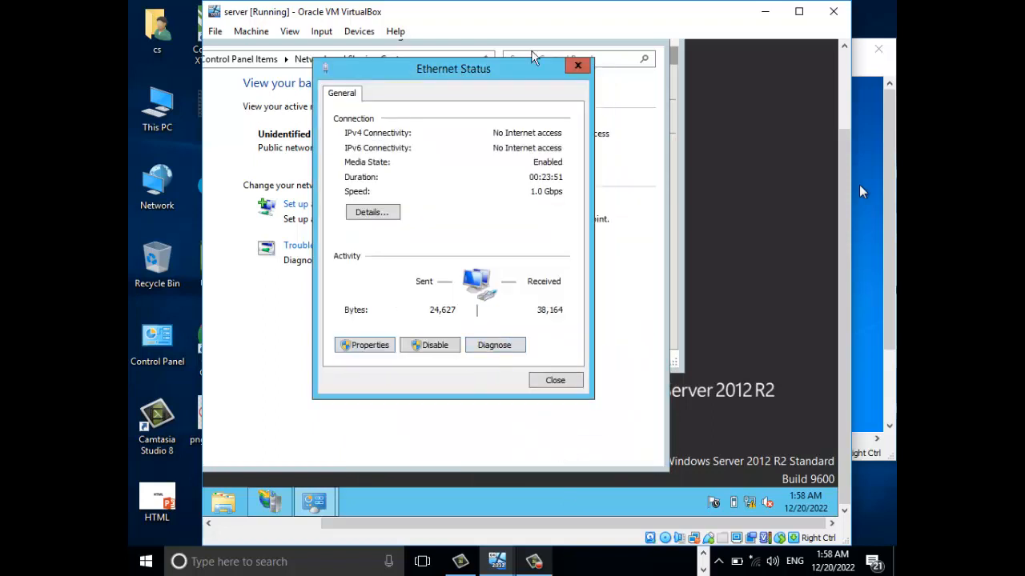
left_click(552, 380)
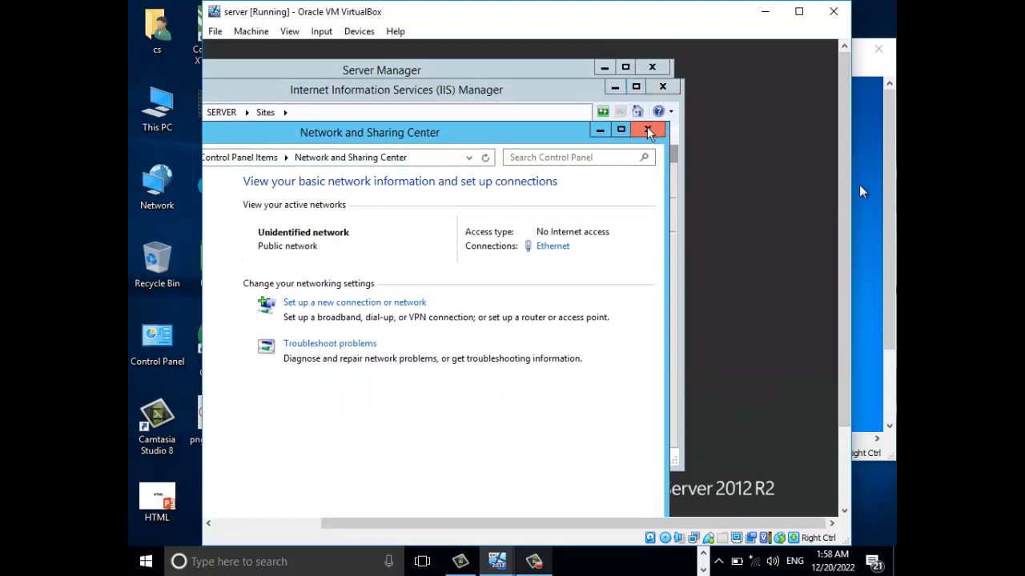
Step: Close the Network and Sharing Center and start adding a website named skill to the server's Sites
left_click(647, 128)
left_click_drag(464, 92, 607, 100)
left_click(309, 239)
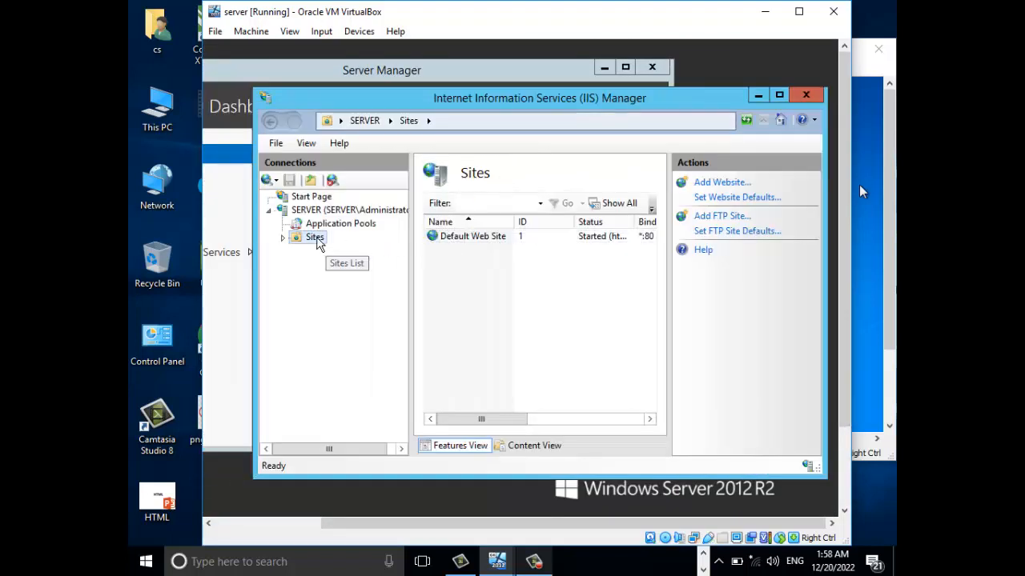
right_click(309, 239)
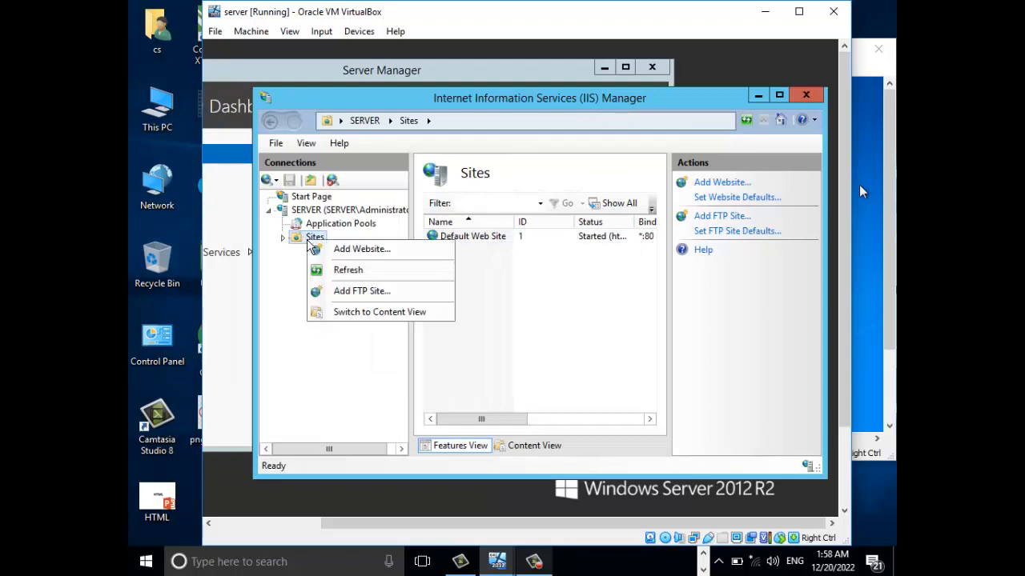
left_click(383, 250)
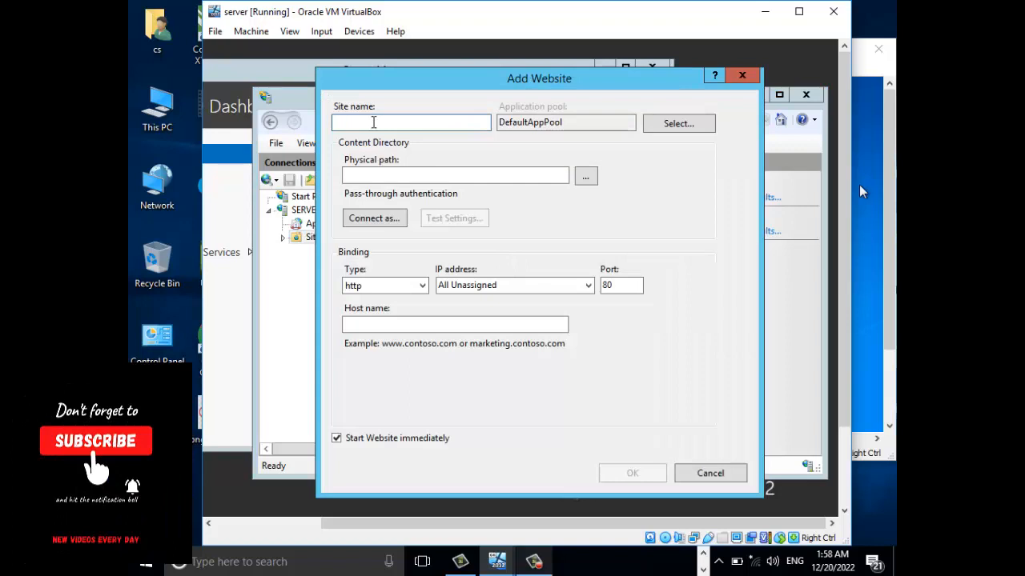
type("skill")
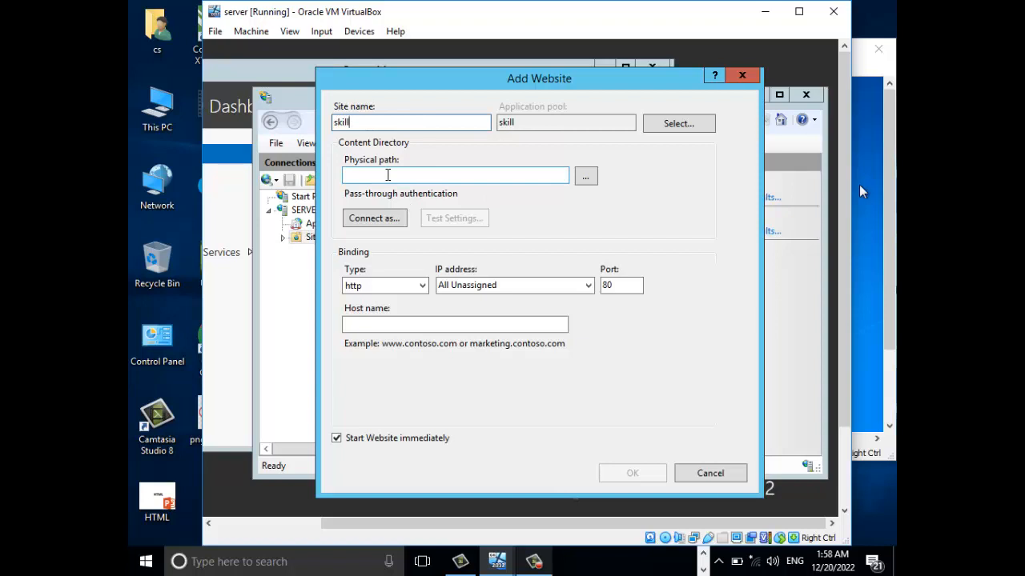
Step: Choose the folder C:\skill as the new website's physical path
left_click(585, 175)
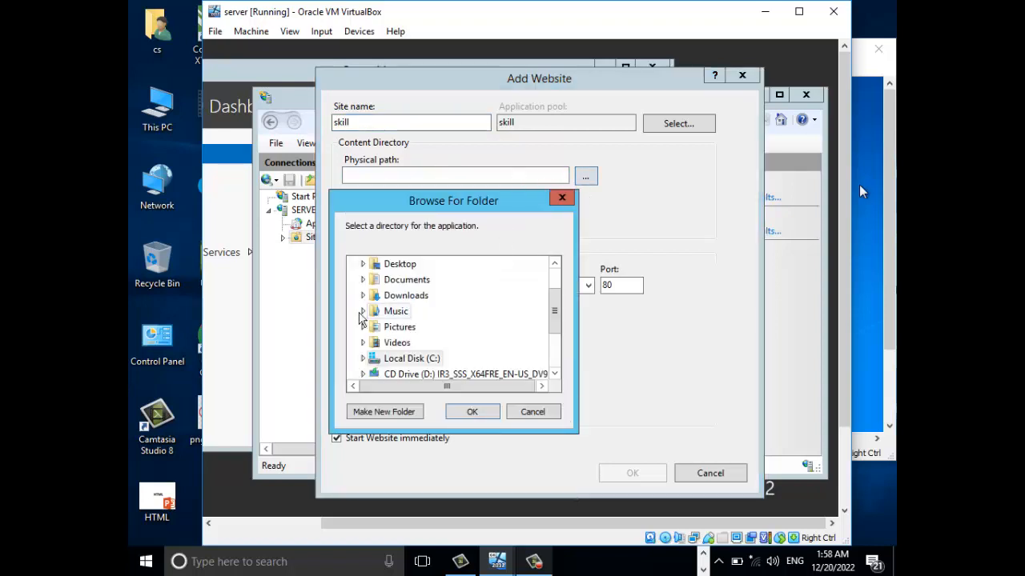
double_click(397, 358)
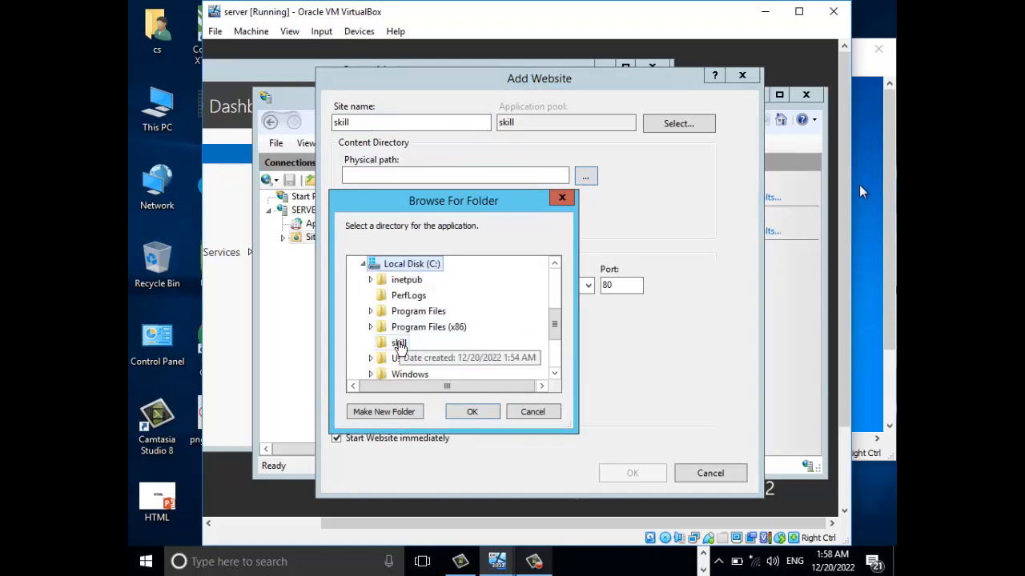
left_click(398, 343)
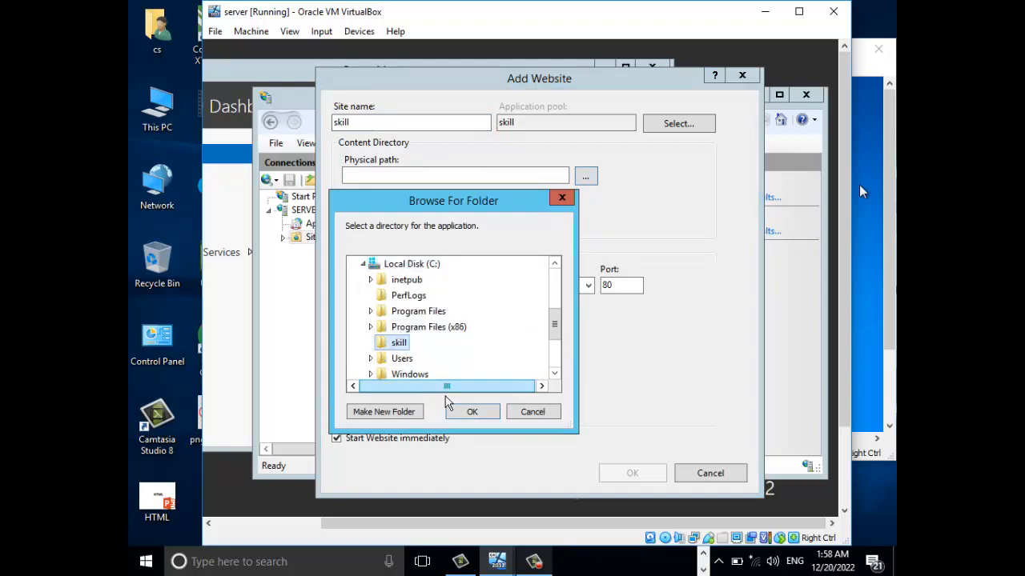
left_click(473, 411)
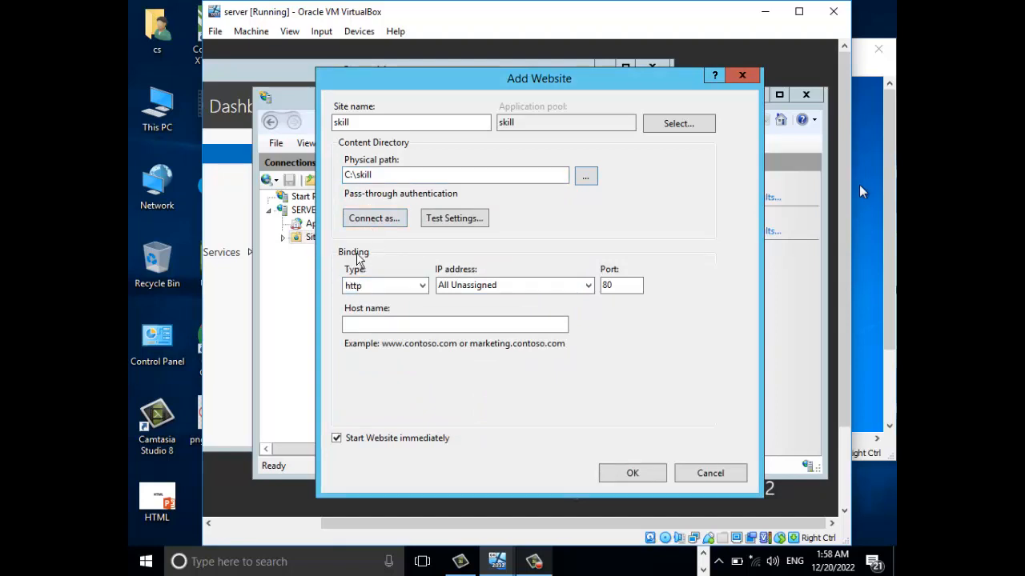
Step: Bind the new website to IP address 192.168.0.100, keeping type http and port 80
left_click(404, 290)
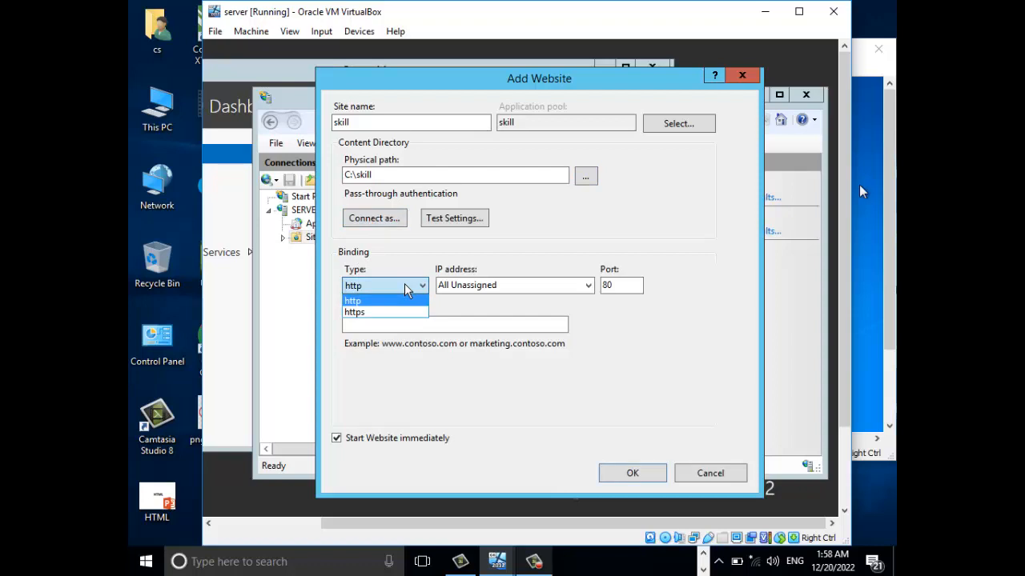
left_click(416, 291)
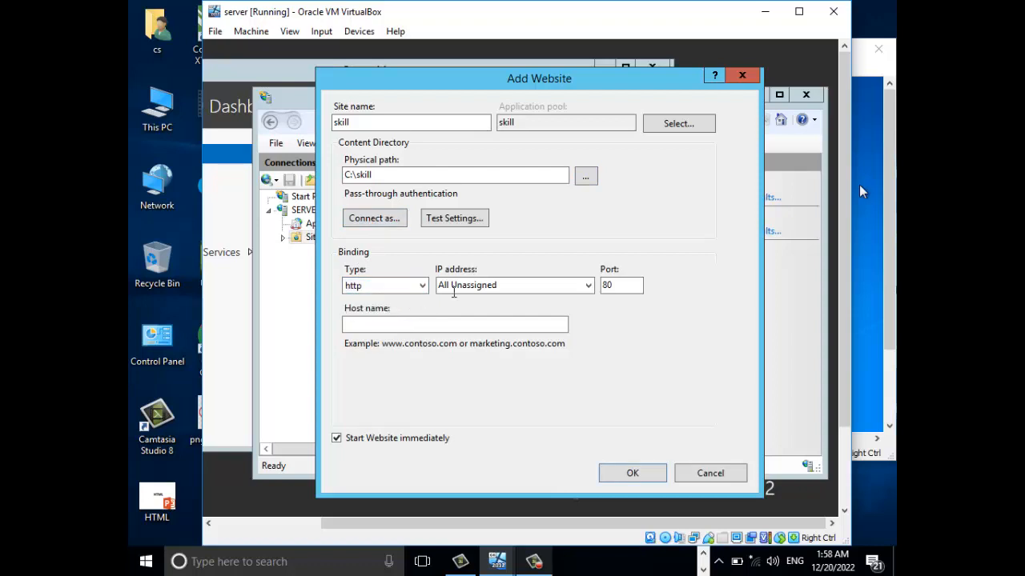
left_click(589, 286)
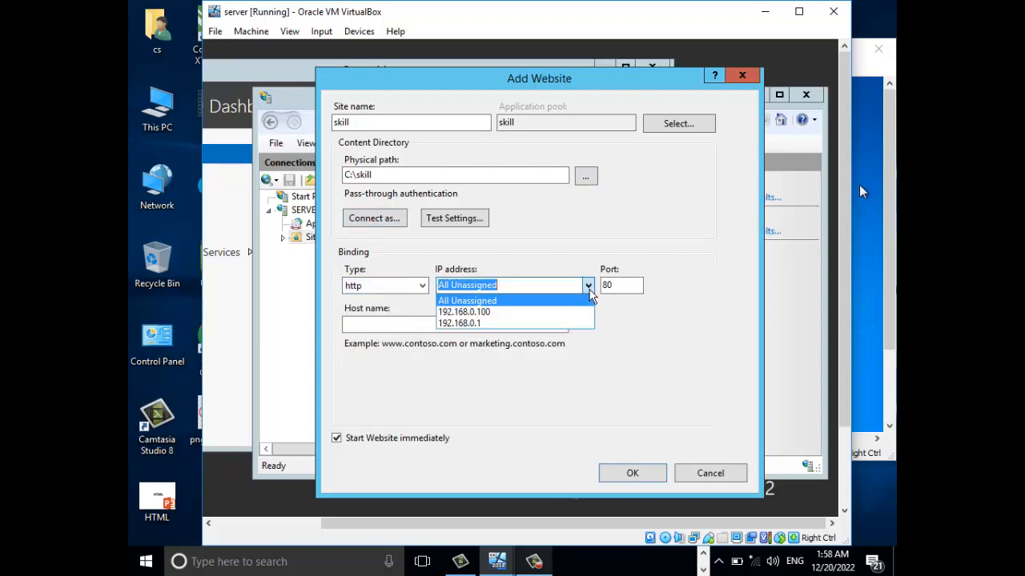
left_click(477, 313)
left_click(617, 287)
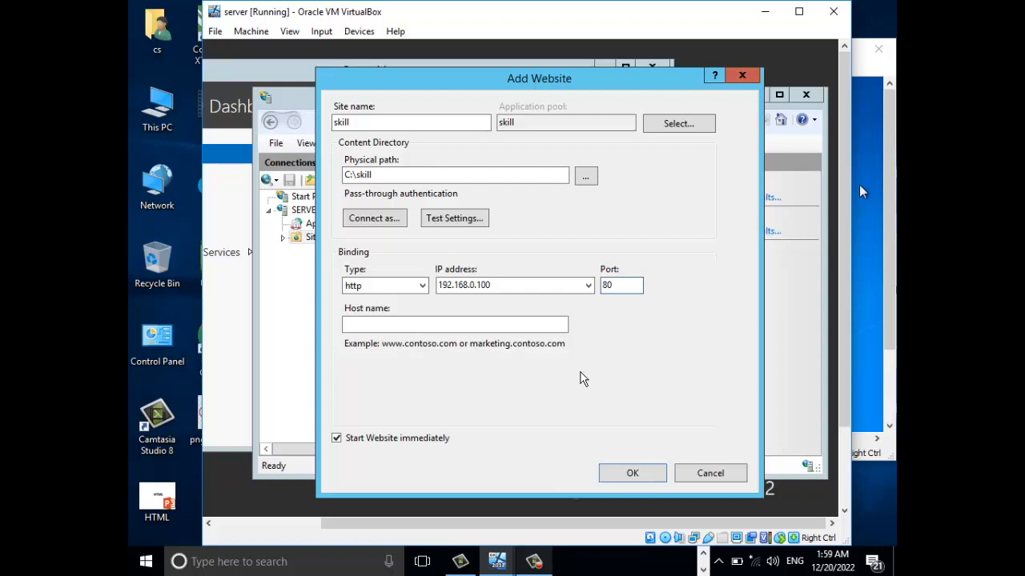
Step: Try the https binding type for the new website and return it to http
left_click(395, 286)
left_click(380, 312)
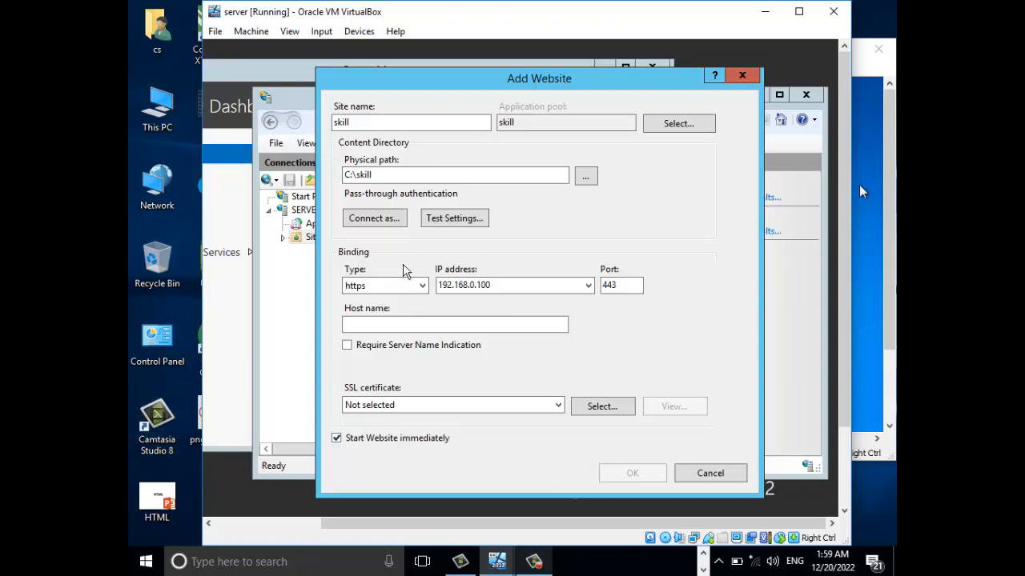
left_click(421, 286)
left_click(390, 300)
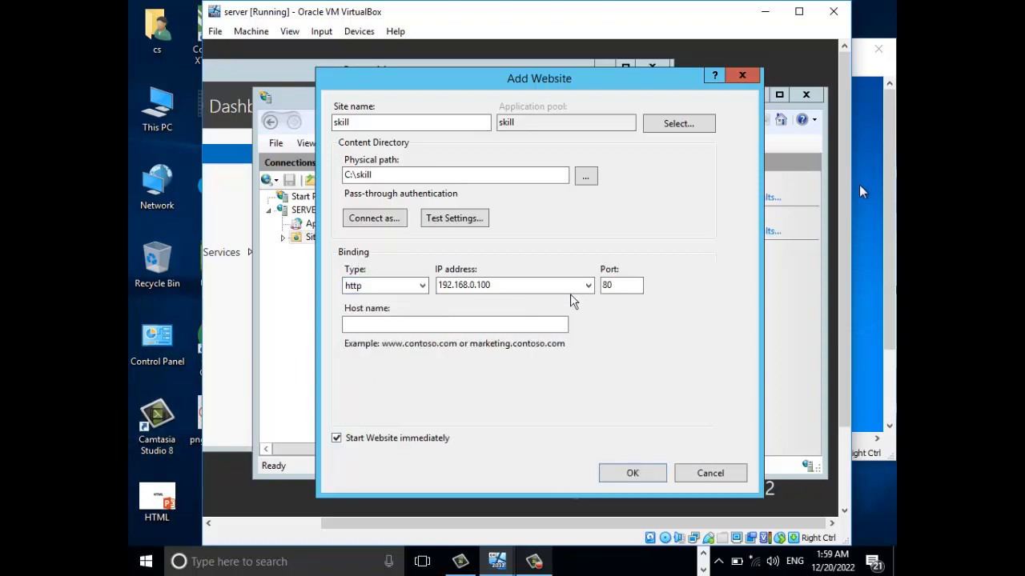
left_click(373, 324)
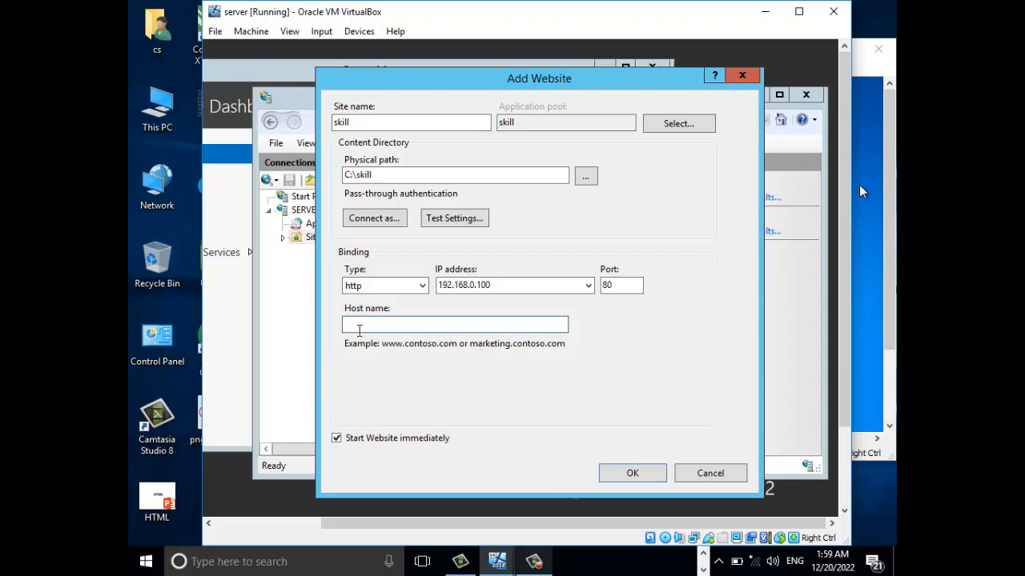
type("www.skill.com")
left_click(346, 440)
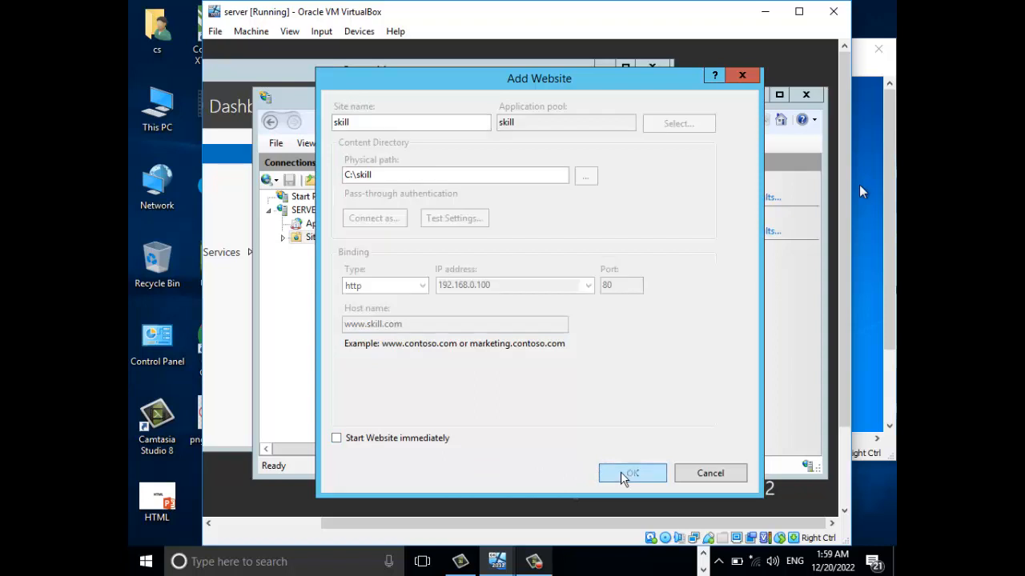
left_click(632, 475)
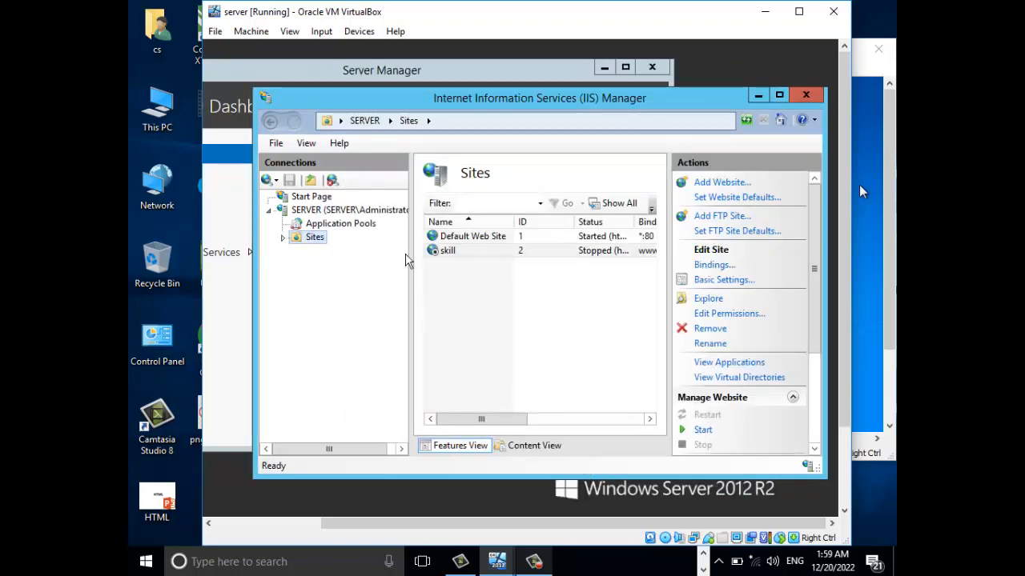
Step: Start the skill website from its website management commands
left_click(443, 253)
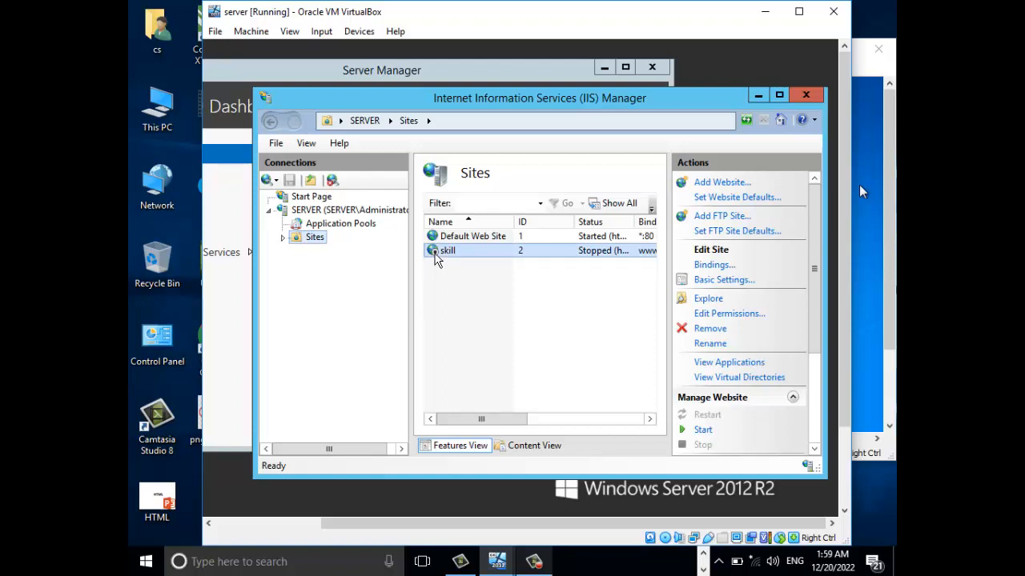
right_click(435, 253)
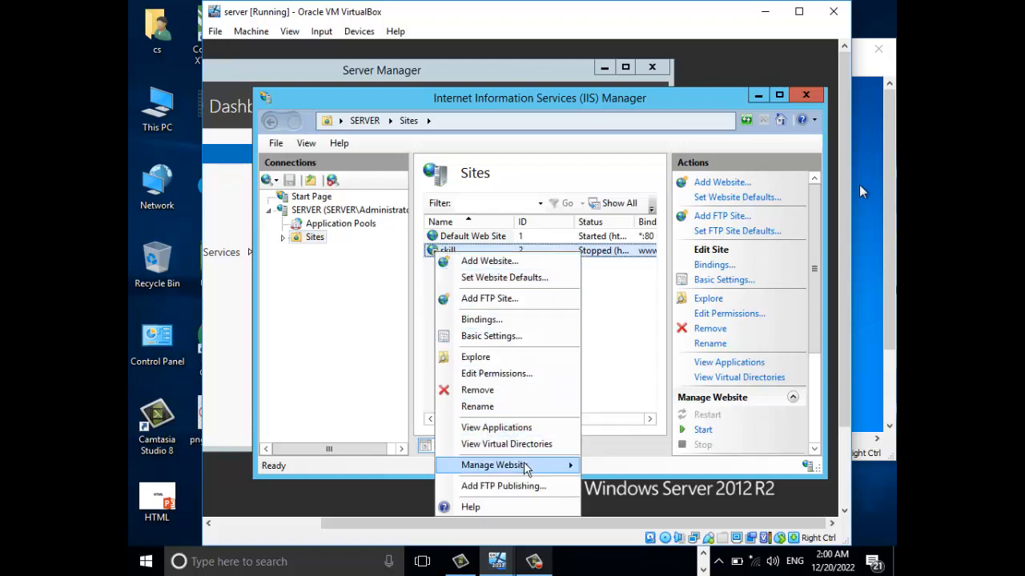
mouse_move(529, 468)
left_click(614, 485)
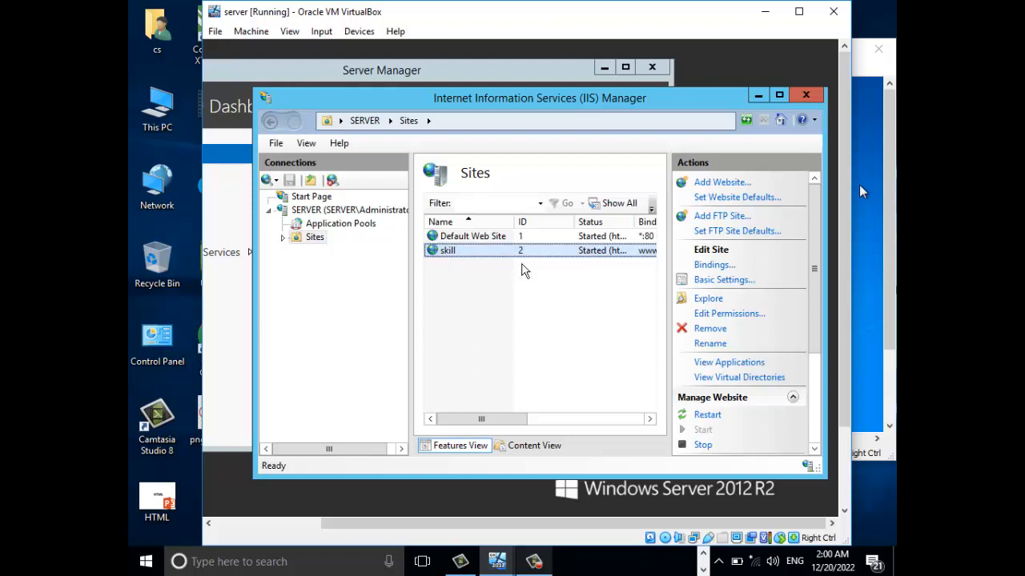
Step: Open the Default Document feature in the IIS settings of the SERVER node
left_click(311, 212)
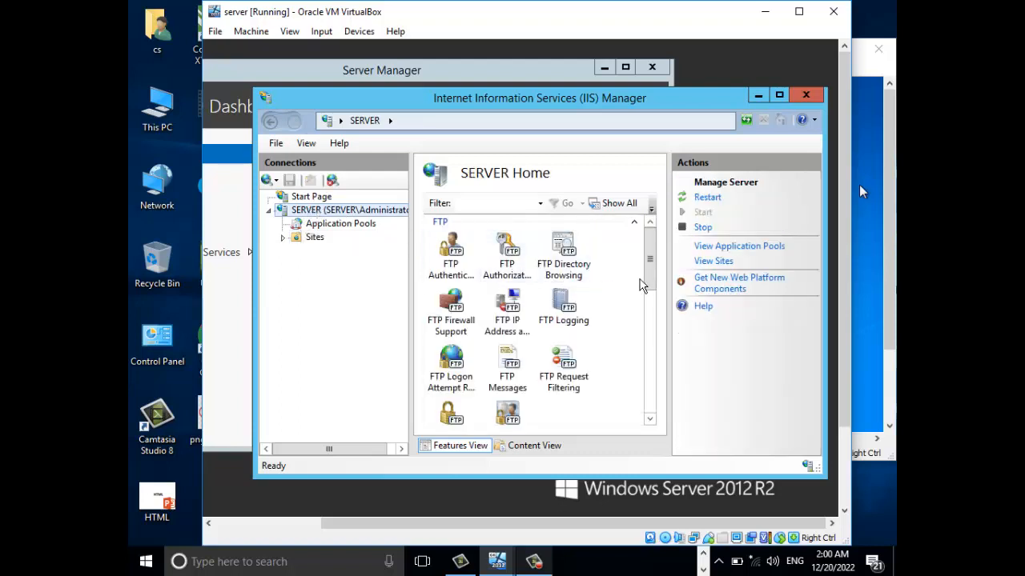
left_click_drag(653, 268, 654, 318)
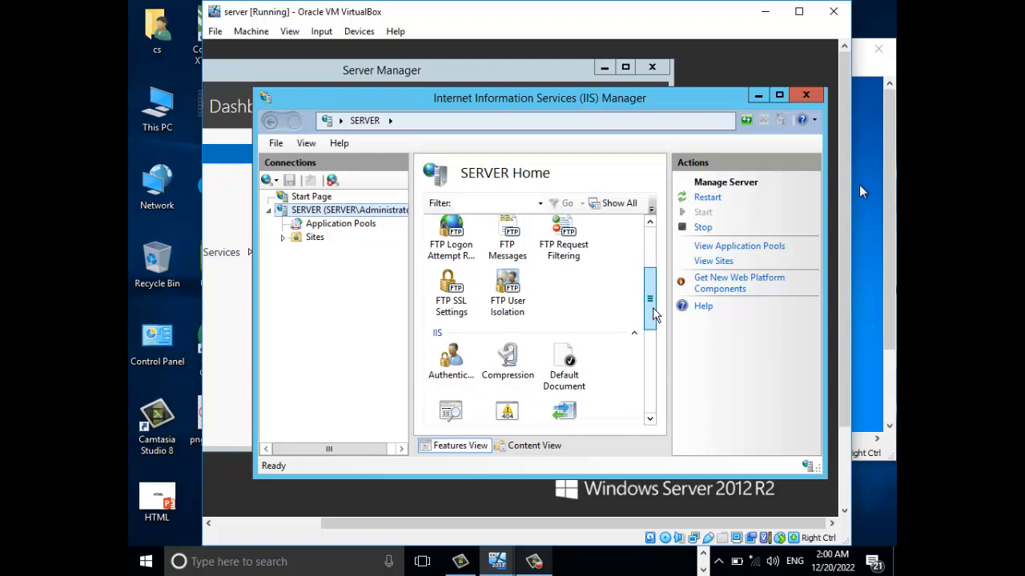
left_click(567, 374)
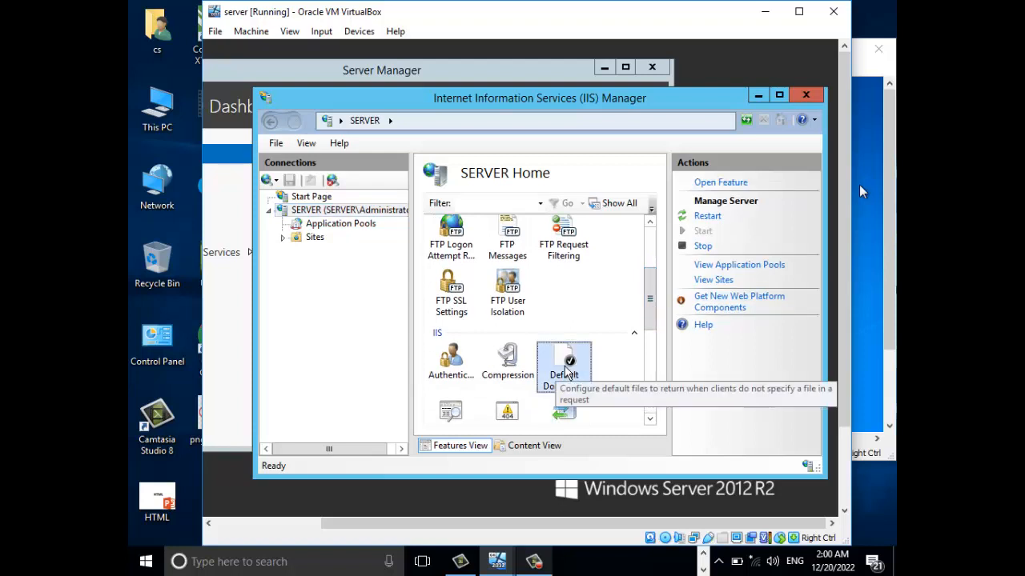
double_click(566, 369)
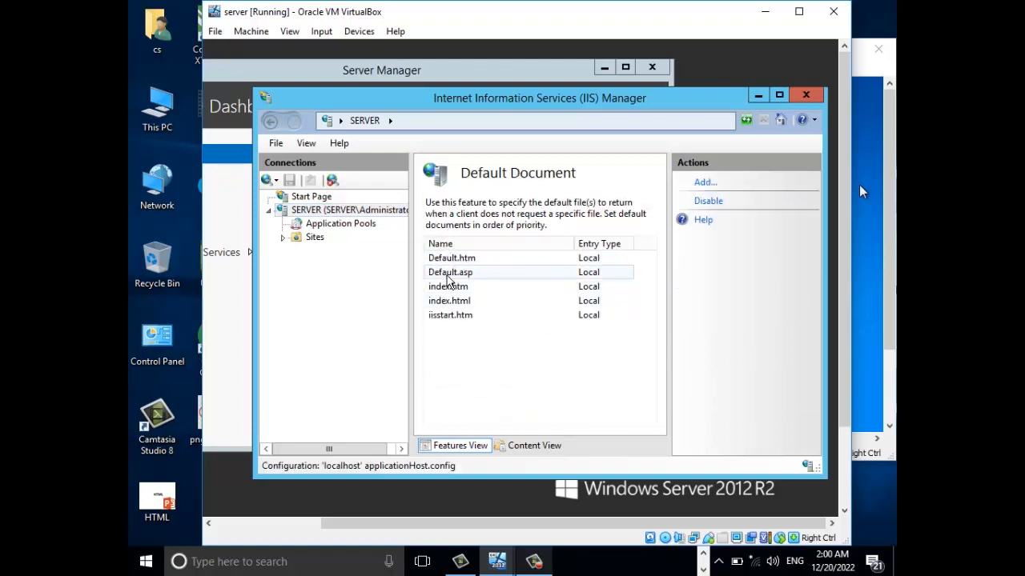
Step: Add skill.html to the server's list of default documents
right_click(453, 339)
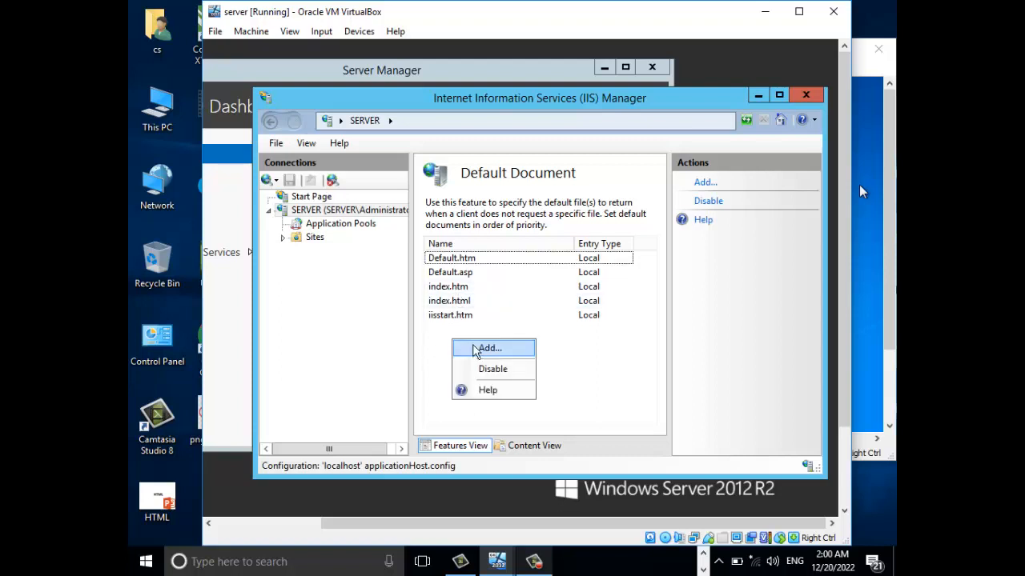
left_click(475, 350)
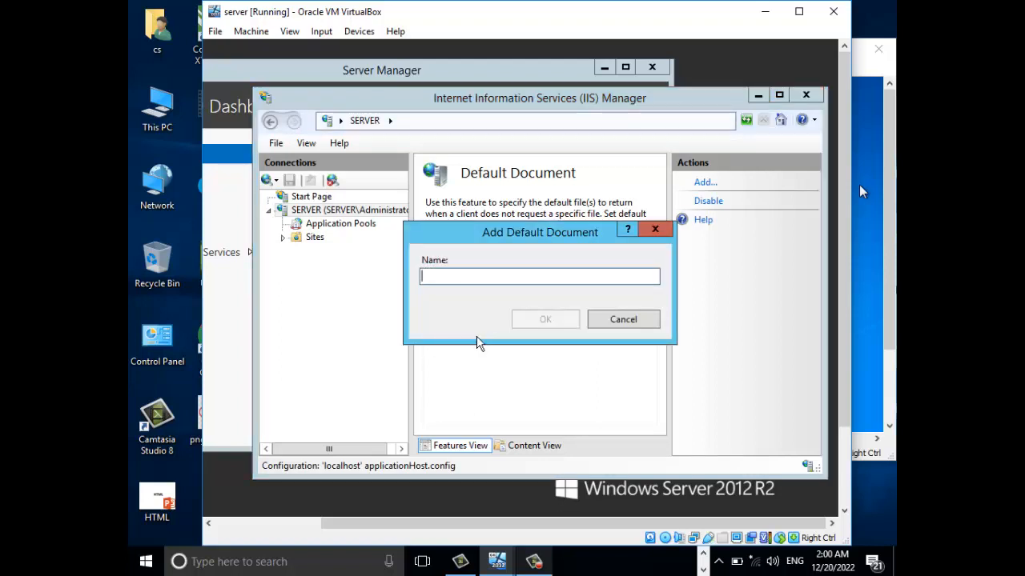
type("skill.html")
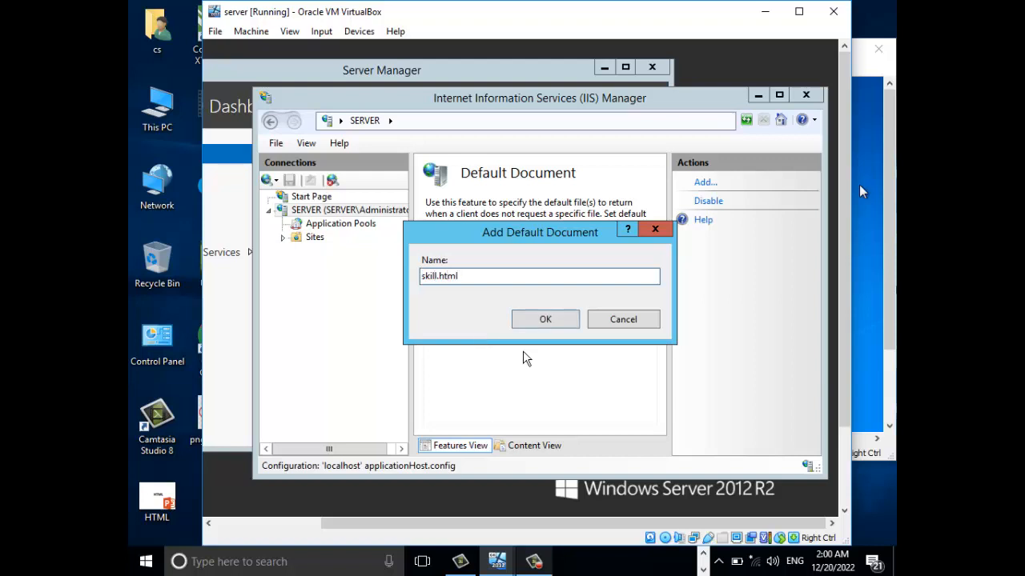
left_click(545, 317)
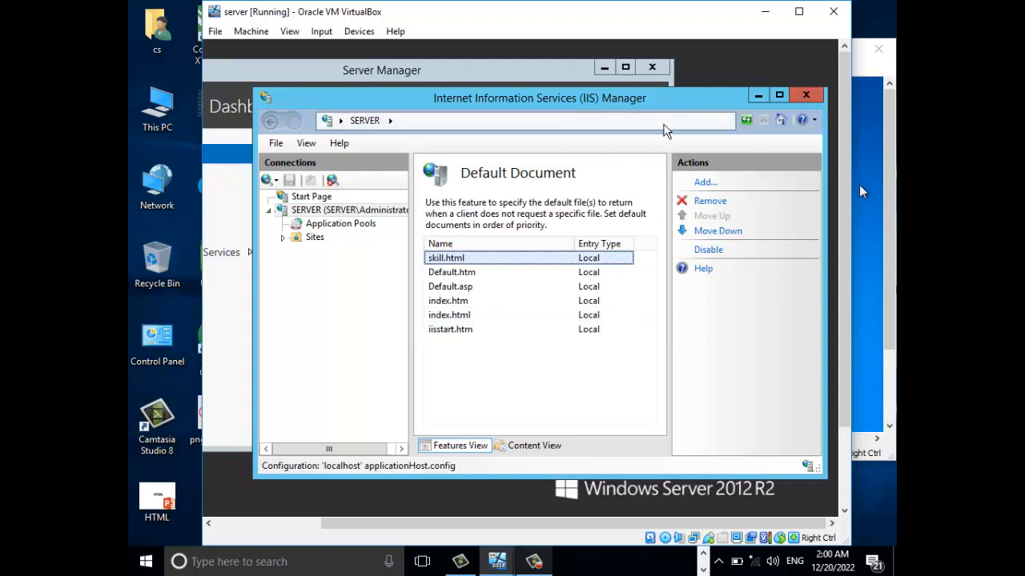
Step: Close IIS Manager and open DNS Manager from Server Manager, moving its window so the zone tree can be reached
left_click_drag(336, 99, 323, 137)
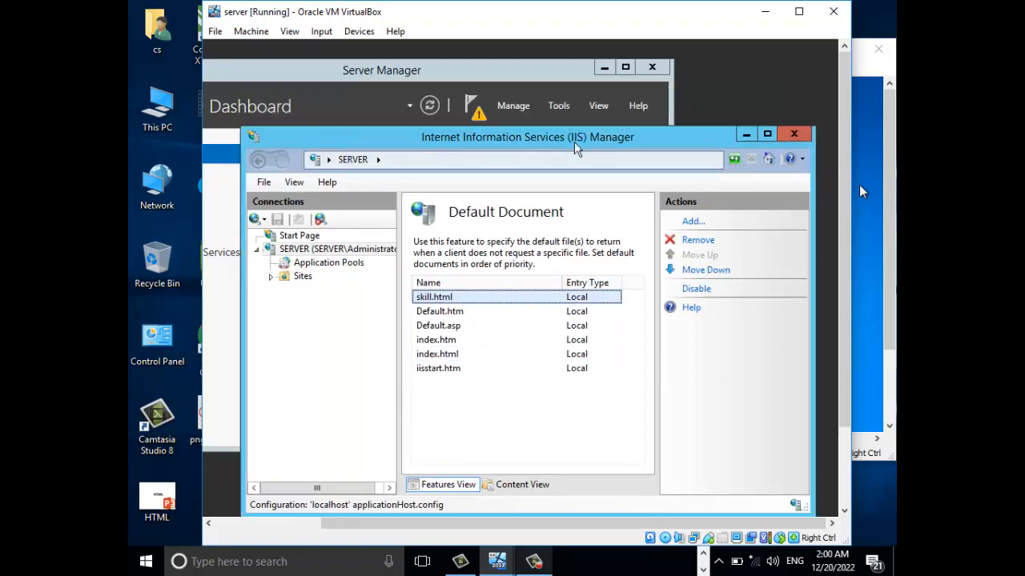
left_click(795, 134)
left_click_drag(445, 69, 505, 84)
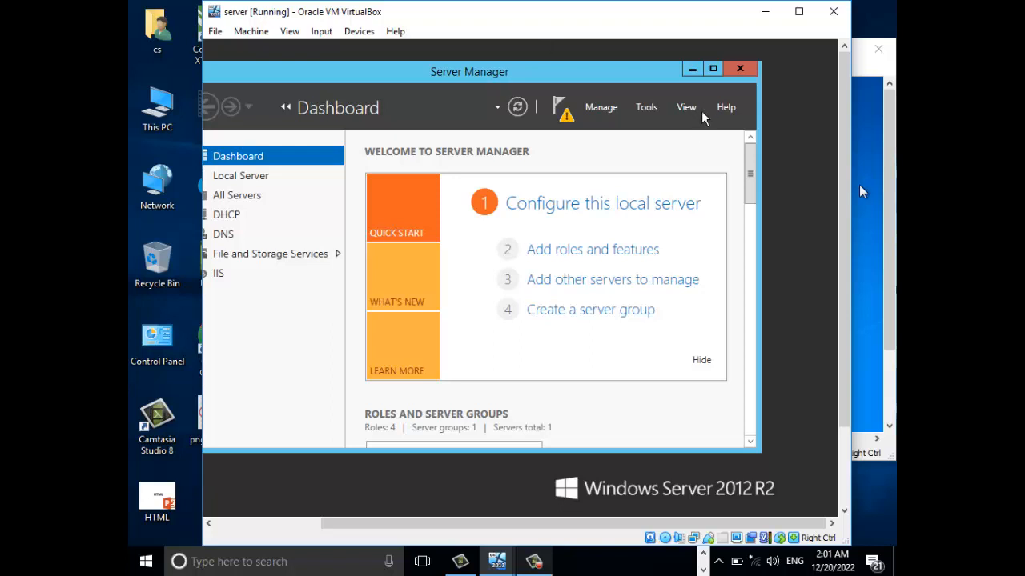
left_click(645, 107)
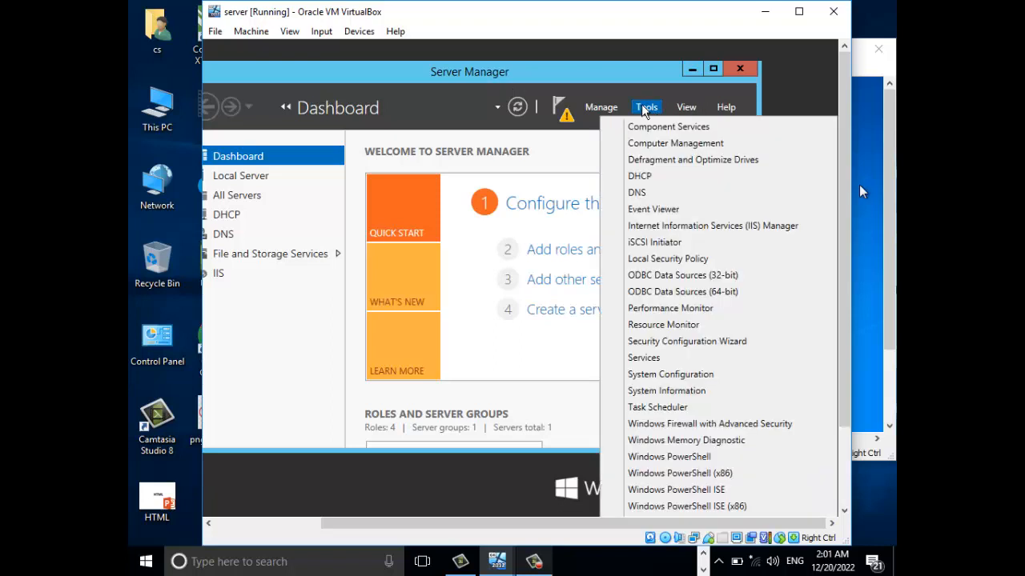
left_click(643, 193)
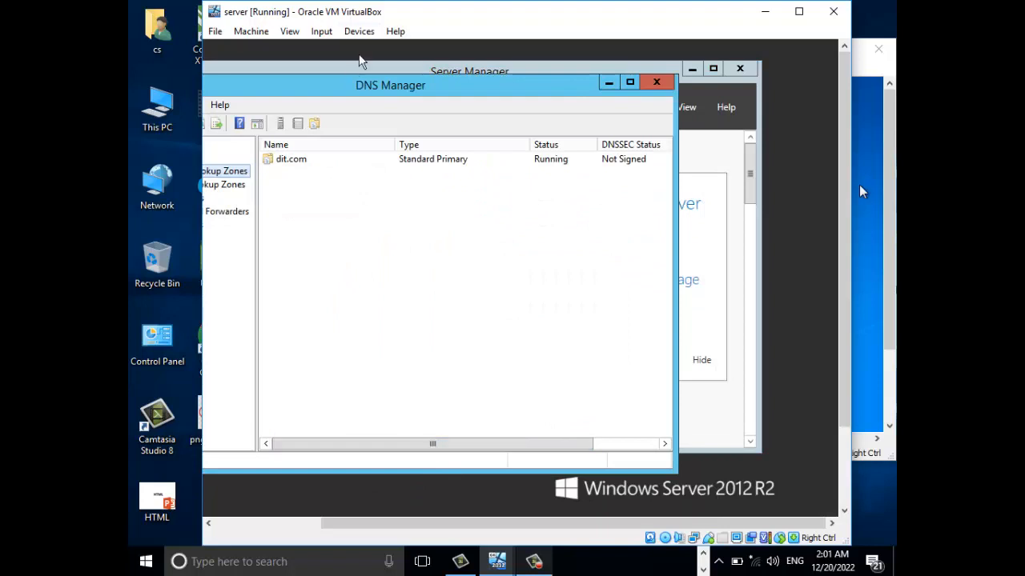
left_click_drag(424, 85, 512, 90)
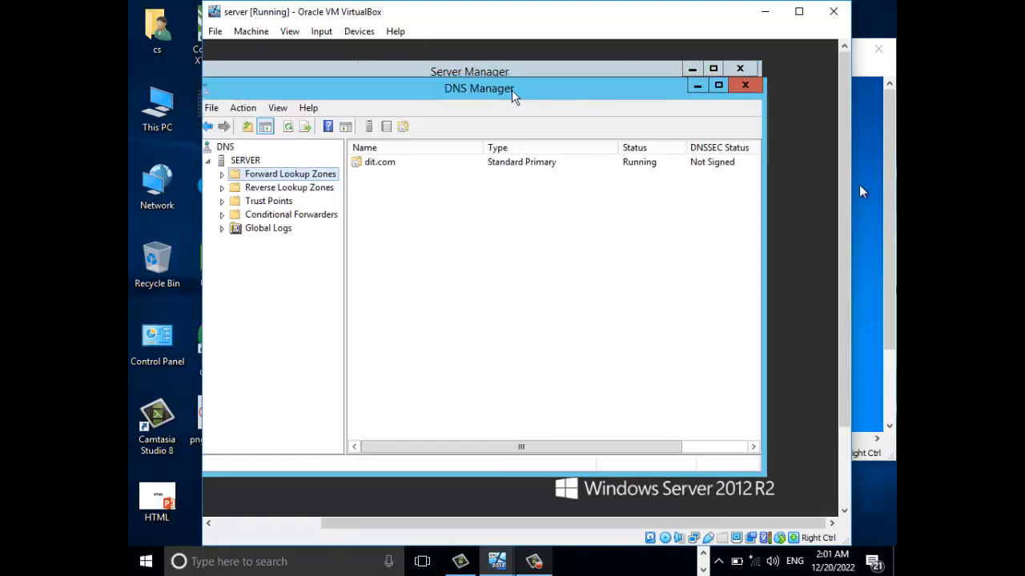
Step: Create a primary forward lookup zone named skill.com with the default zone file and no dynamic updates
left_click(223, 176)
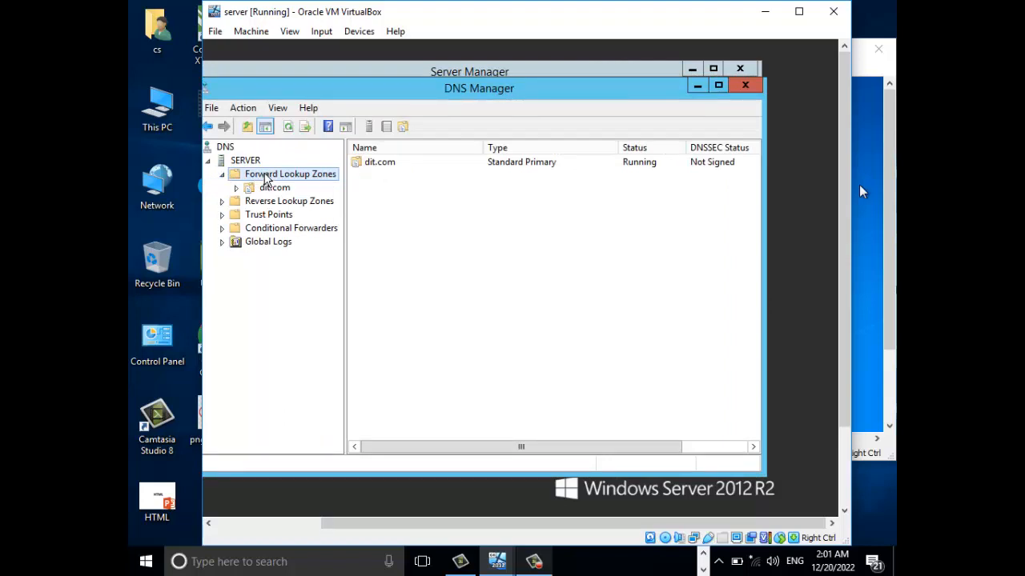
right_click(266, 179)
left_click(308, 186)
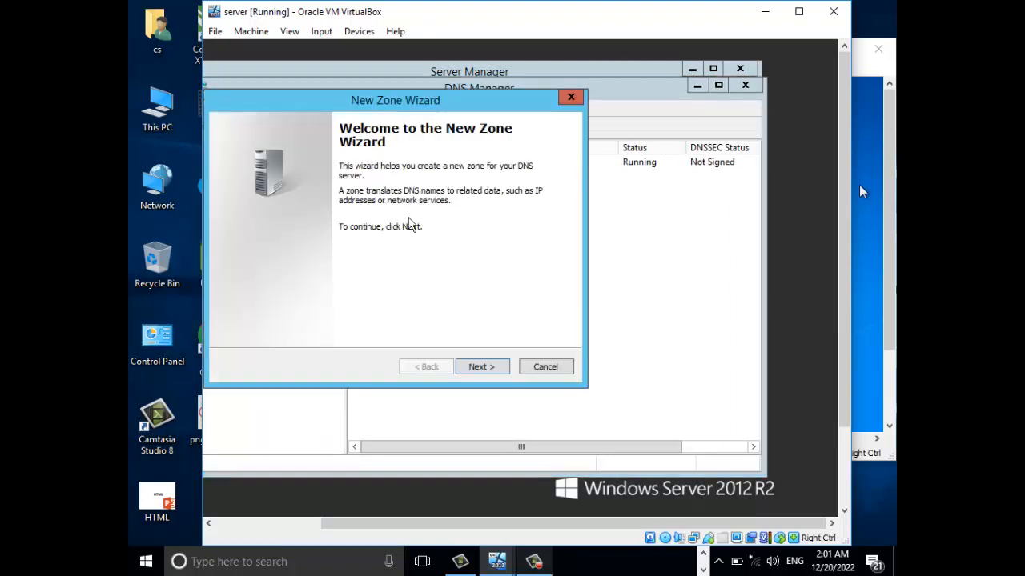
left_click(477, 369)
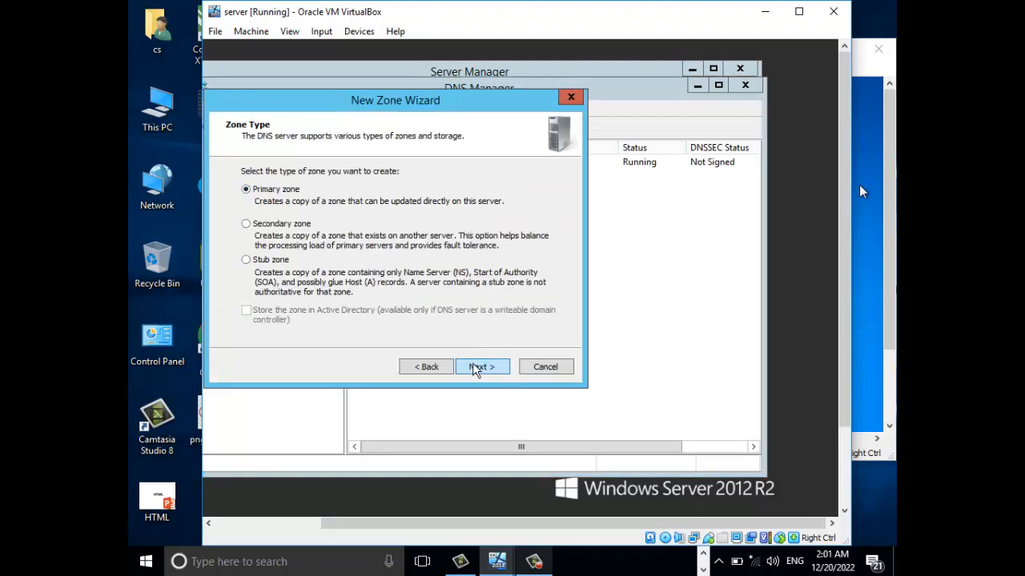
left_click(474, 368)
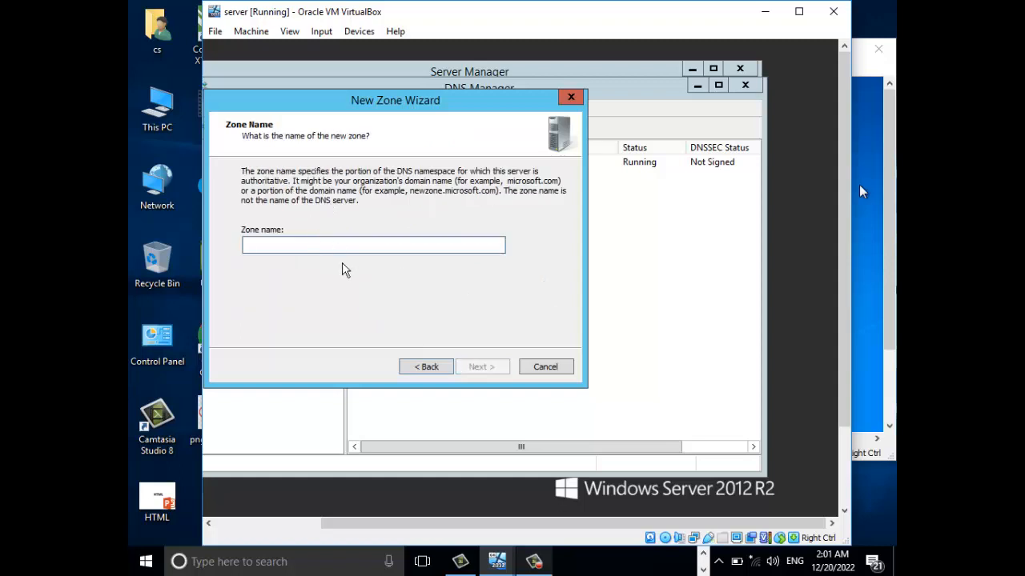
type("skill.c")
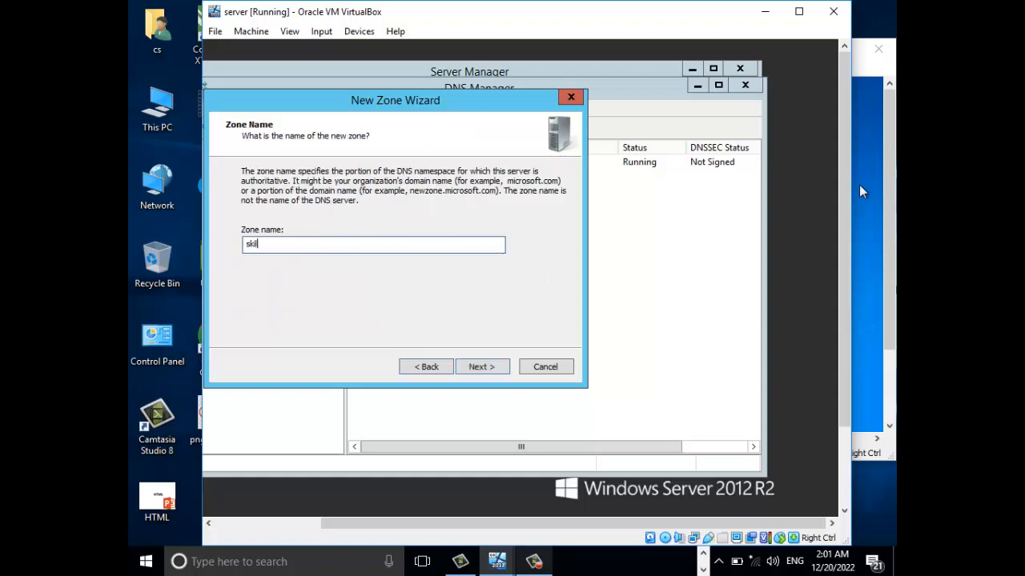
type("om")
left_click(484, 373)
left_click(484, 372)
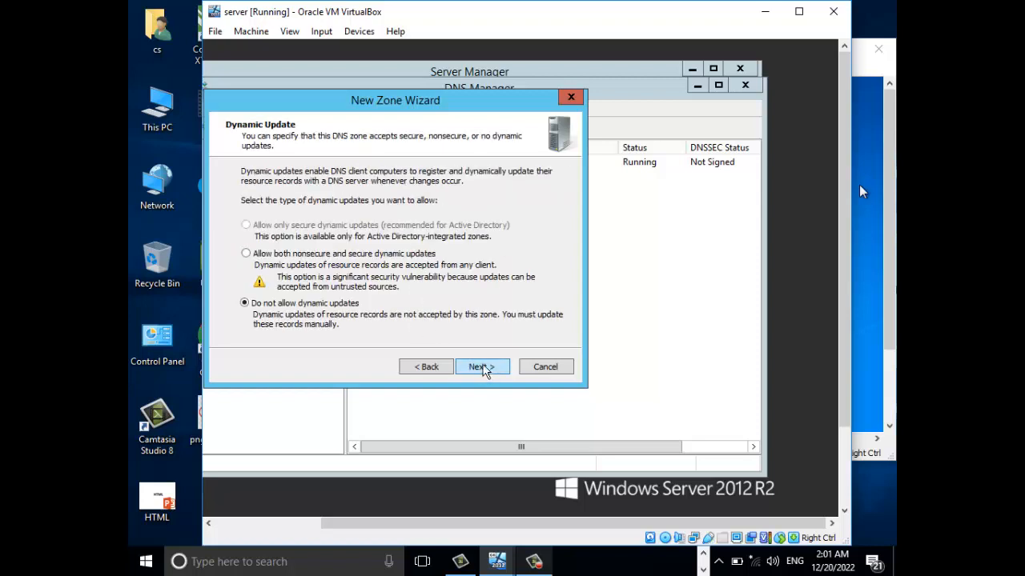
left_click(482, 368)
left_click(482, 369)
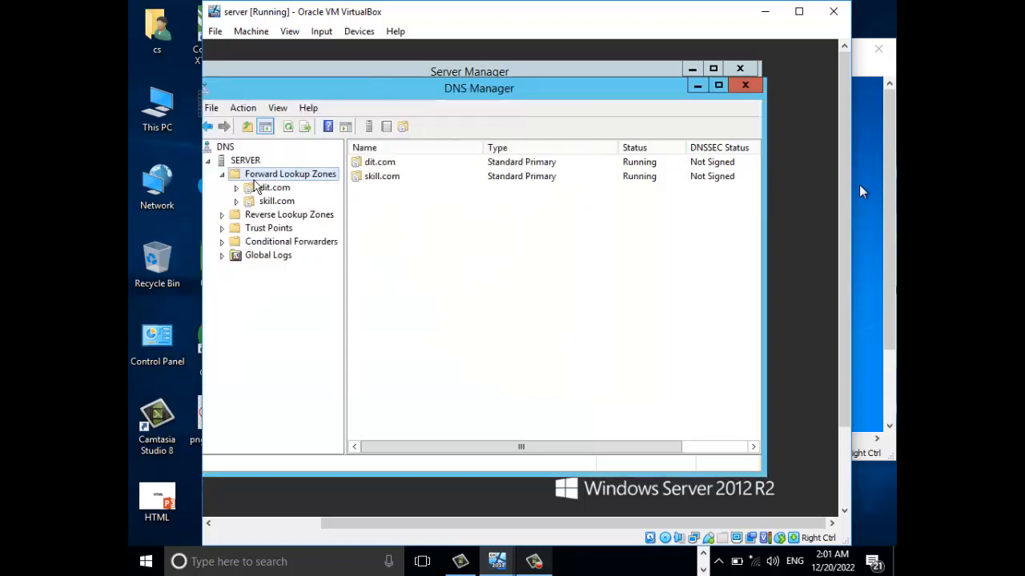
Step: In the skill.com zone, start a new host record named www with IP address 192.168.0.100
left_click(282, 202)
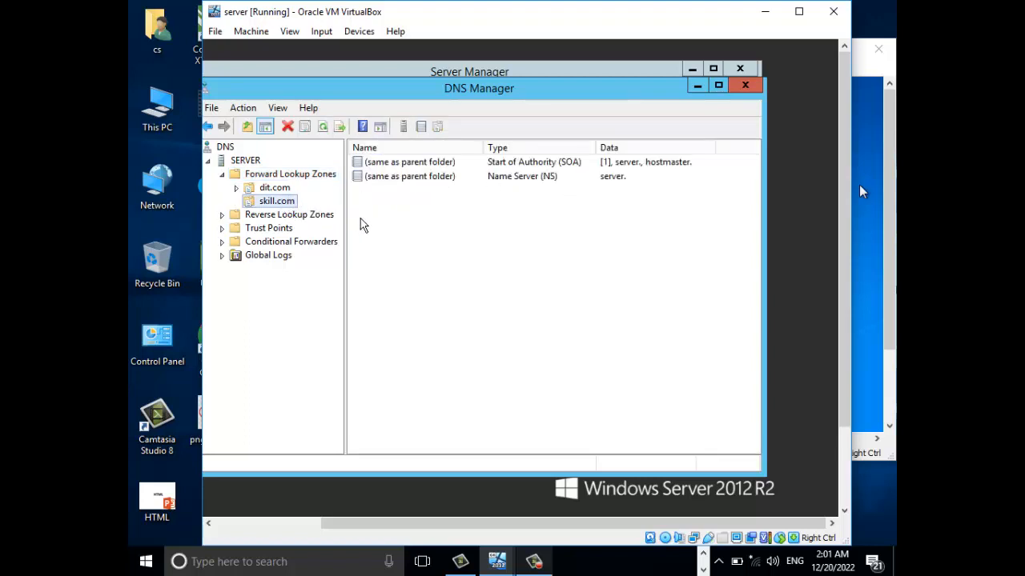
right_click(391, 201)
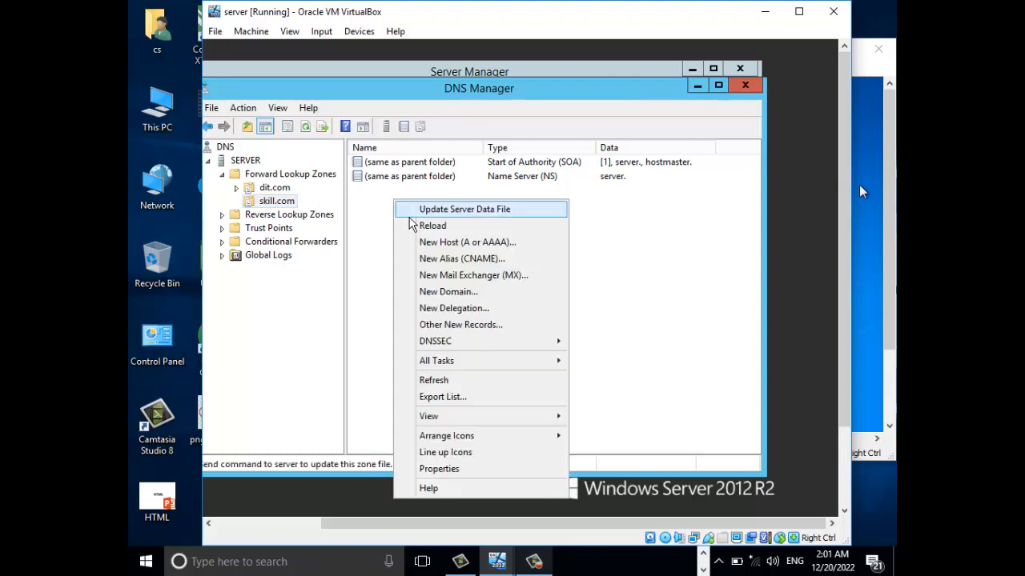
left_click(455, 244)
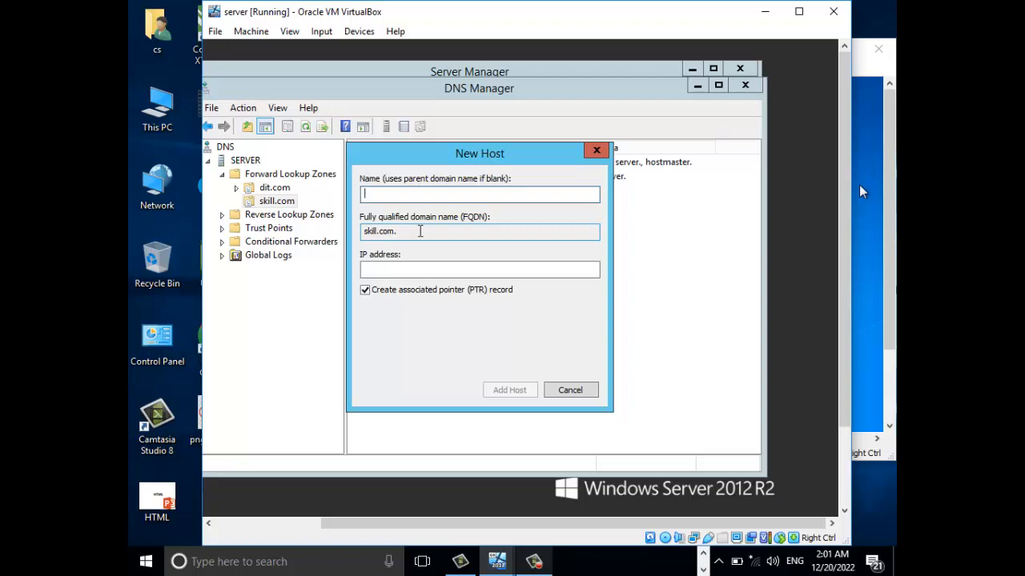
type("www")
left_click(411, 272)
type("192.168")
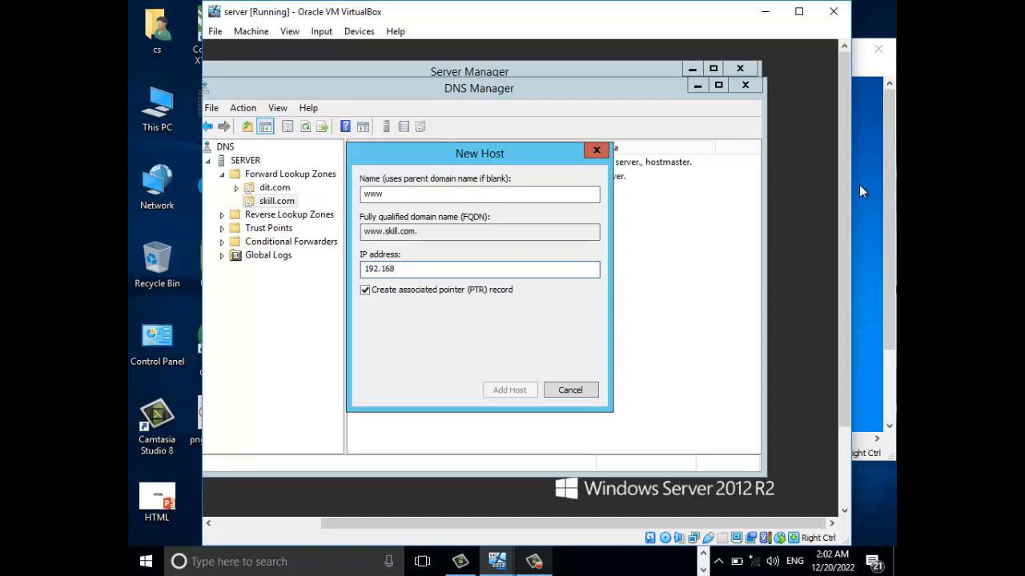
type(".0.100")
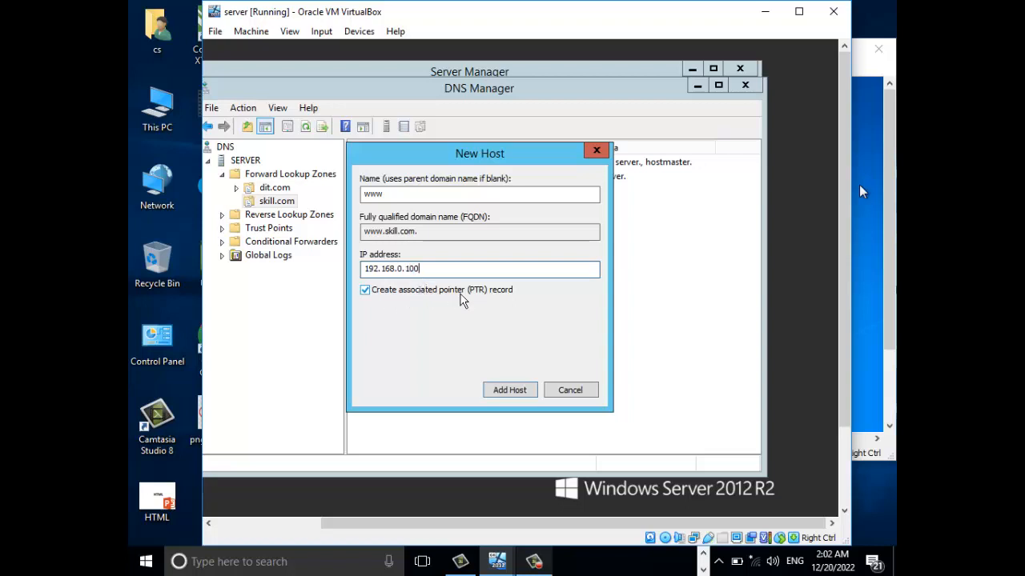
Step: Turn off creation of the associated pointer (PTR) record, add the www host and close the New Host dialog
left_click(373, 296)
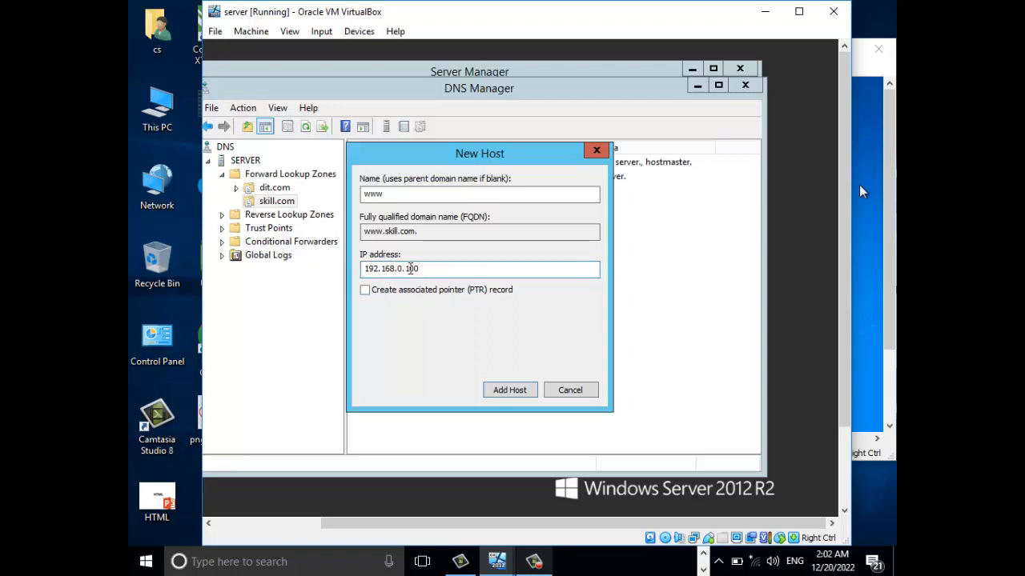
left_click(368, 291)
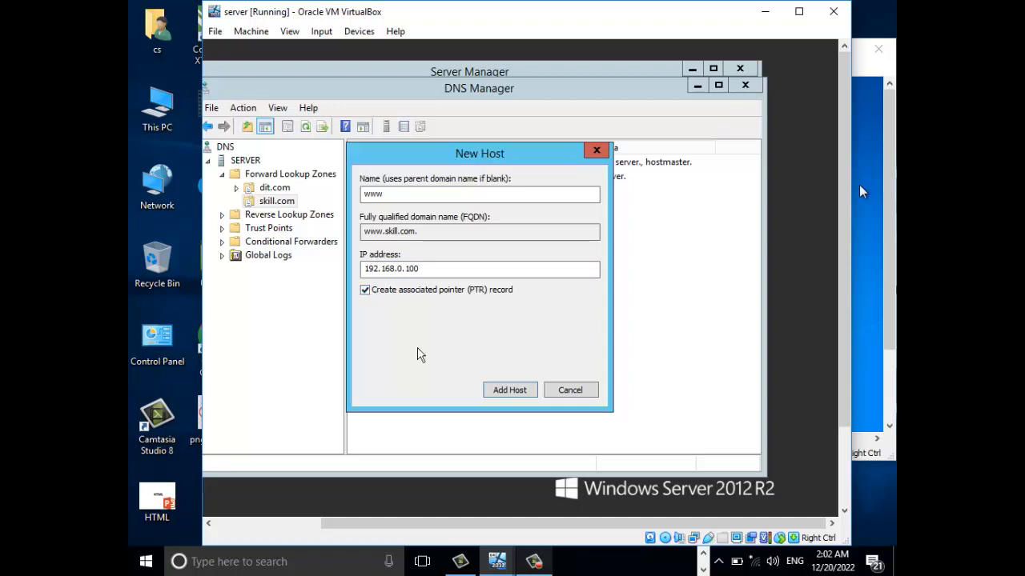
left_click(366, 290)
left_click(490, 390)
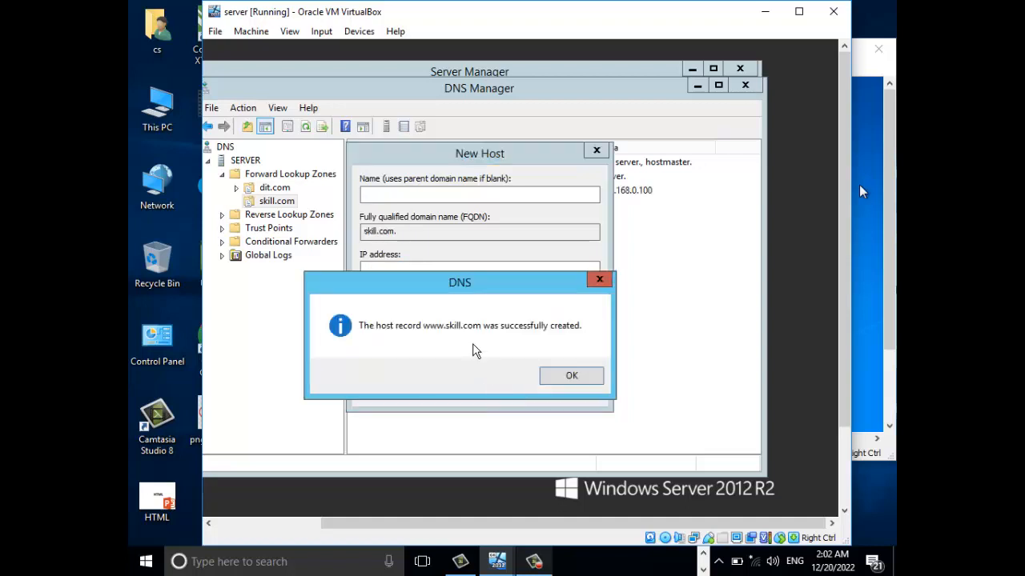
left_click(570, 378)
left_click(567, 392)
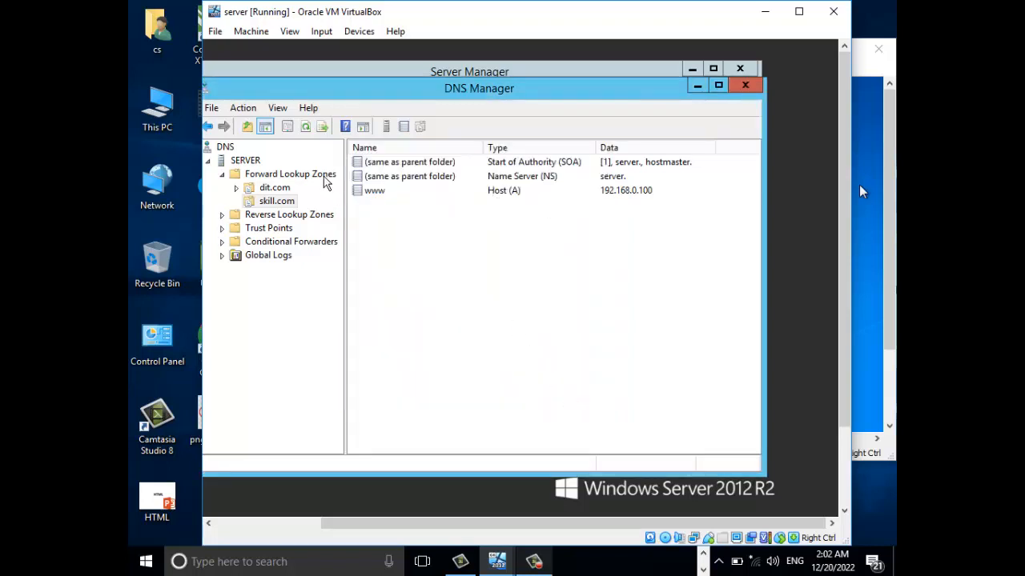
Step: Expand the reverse lookup zones, open 0.168.192.in-addr.arpa and refresh its records
left_click(448, 193)
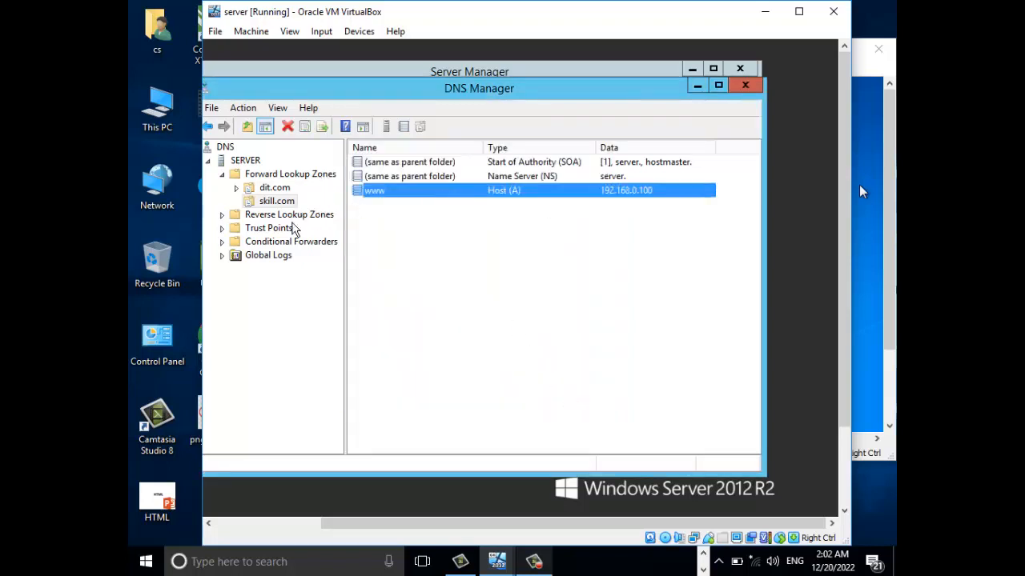
left_click(289, 214)
left_click(222, 215)
left_click(296, 228)
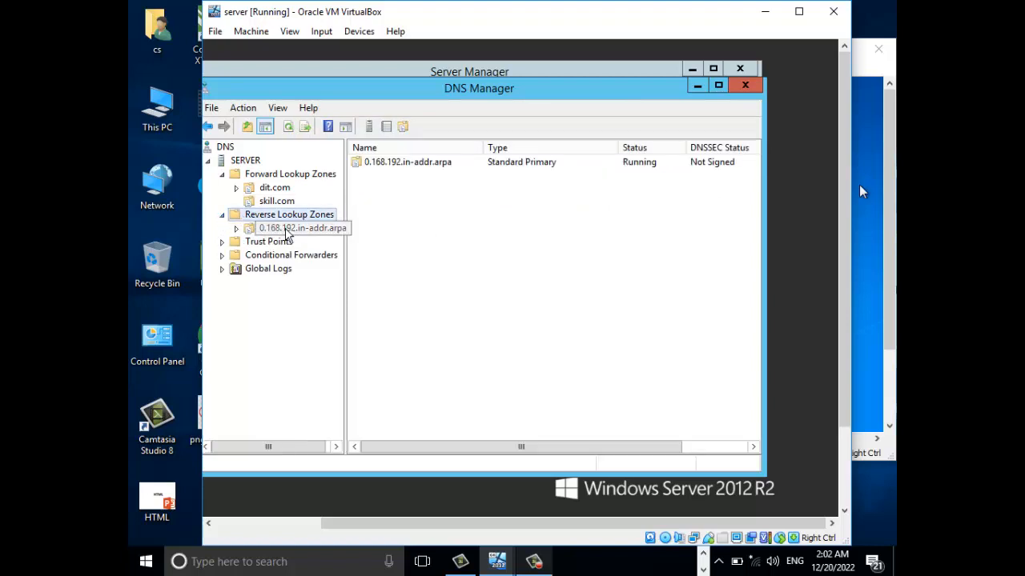
left_click(322, 126)
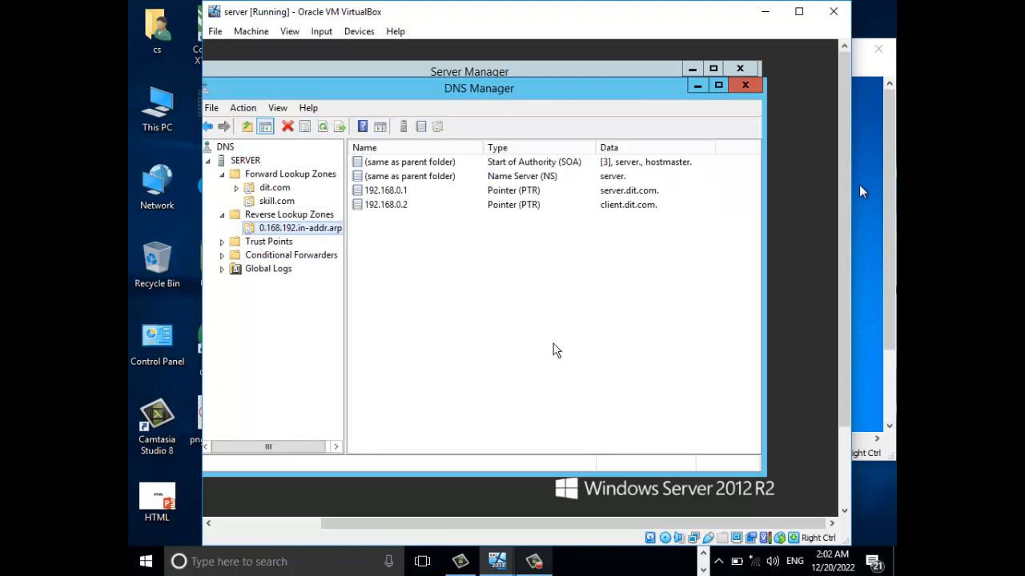
Step: Start a new pointer (PTR) record in the reverse zone with host IP address 192.168.0.100
right_click(421, 240)
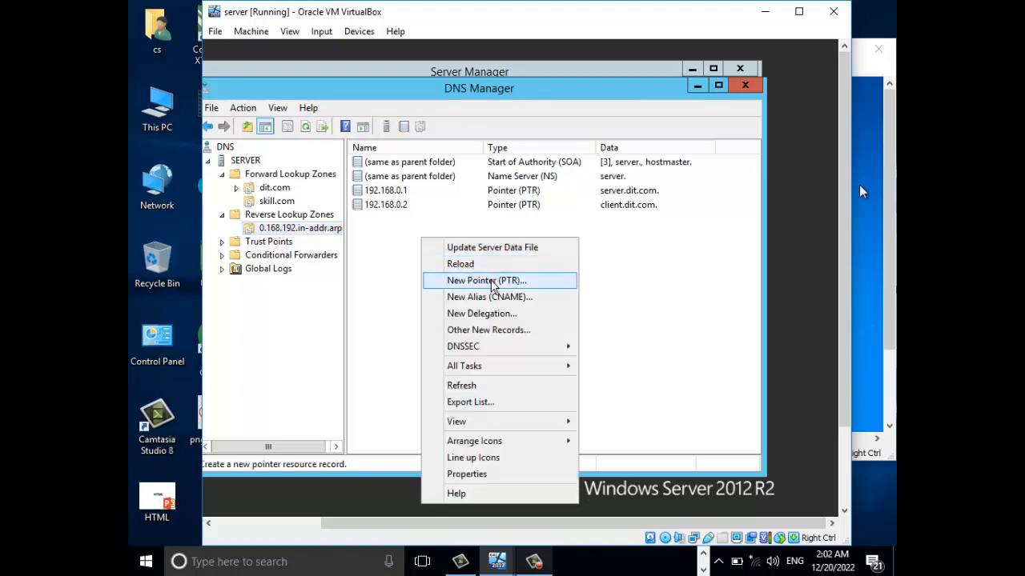
left_click(492, 282)
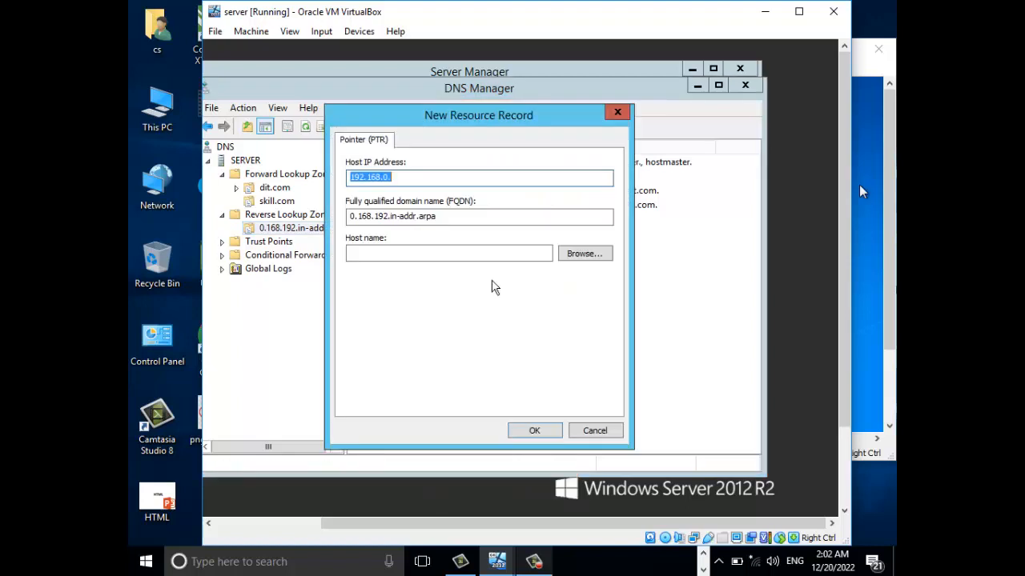
left_click(414, 177)
type("100")
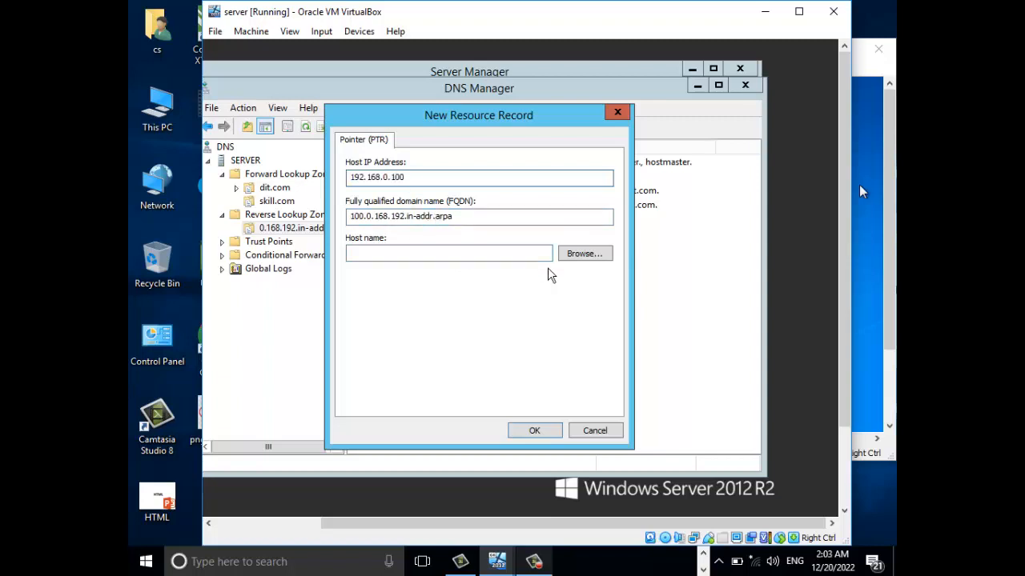
Step: Browse the forward lookup zones for the www host in skill.com, assign it as the pointer's host name and create the record
left_click(581, 257)
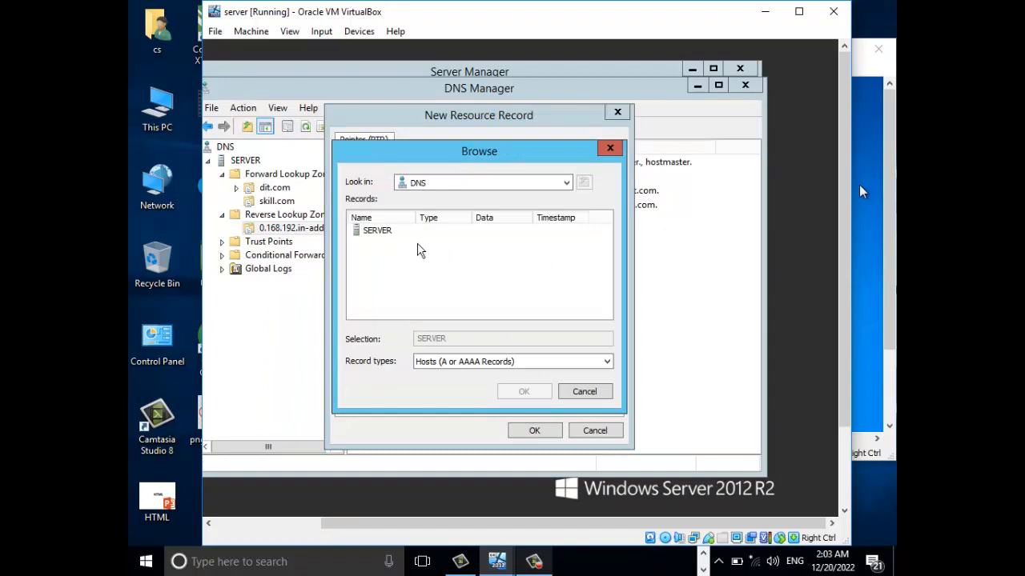
double_click(382, 232)
left_click(382, 232)
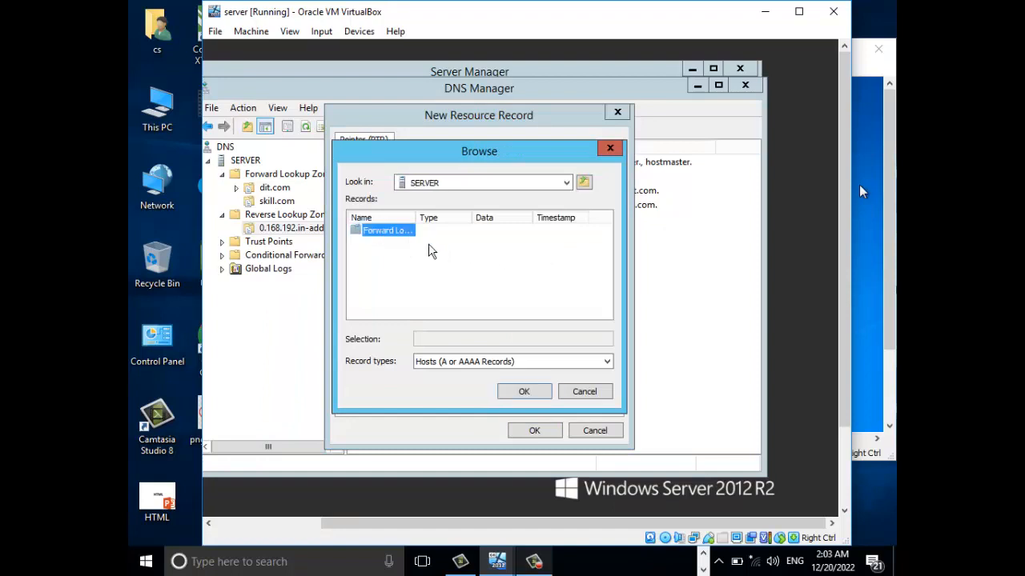
double_click(392, 234)
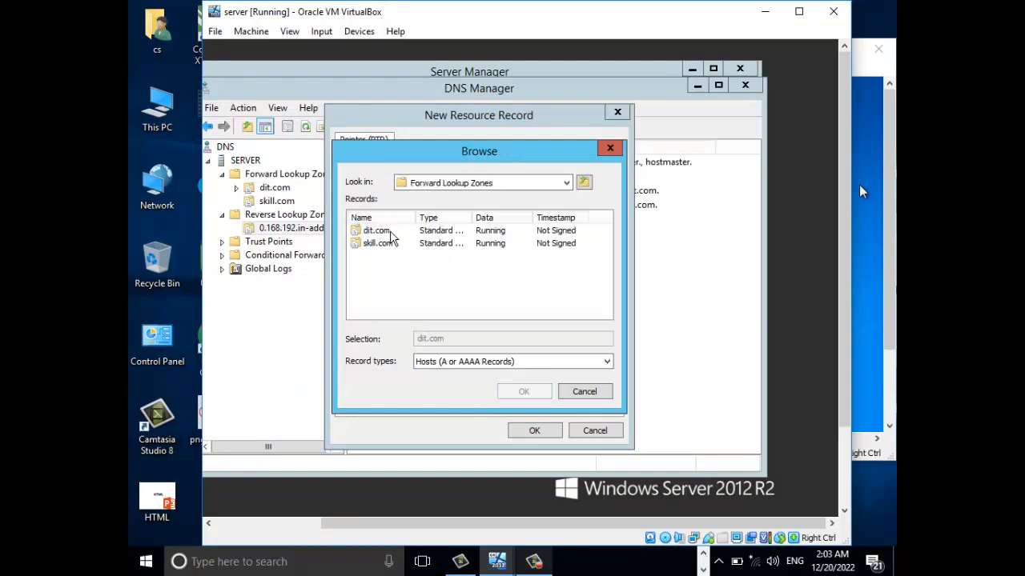
left_click(379, 244)
left_click(520, 392)
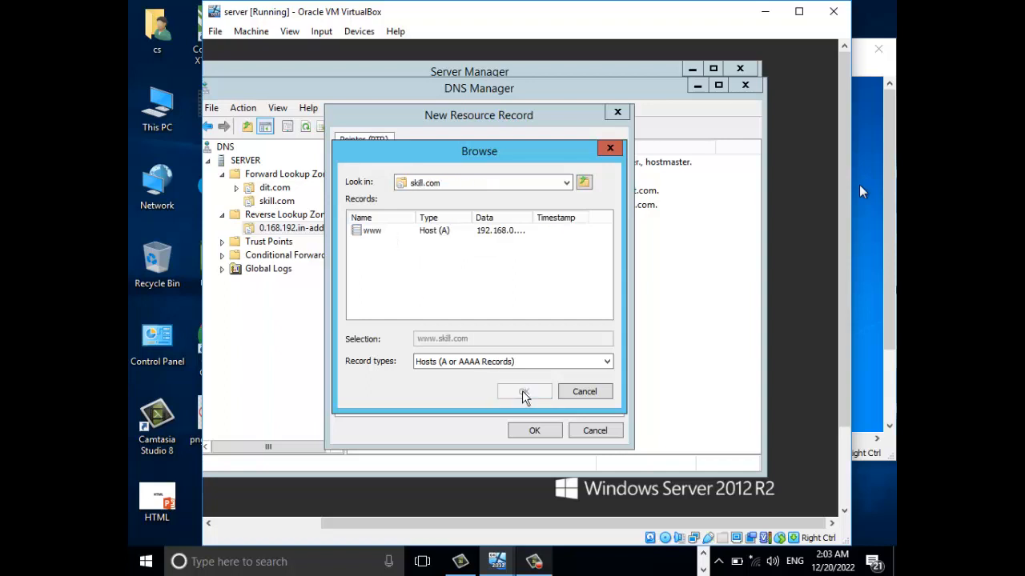
double_click(391, 232)
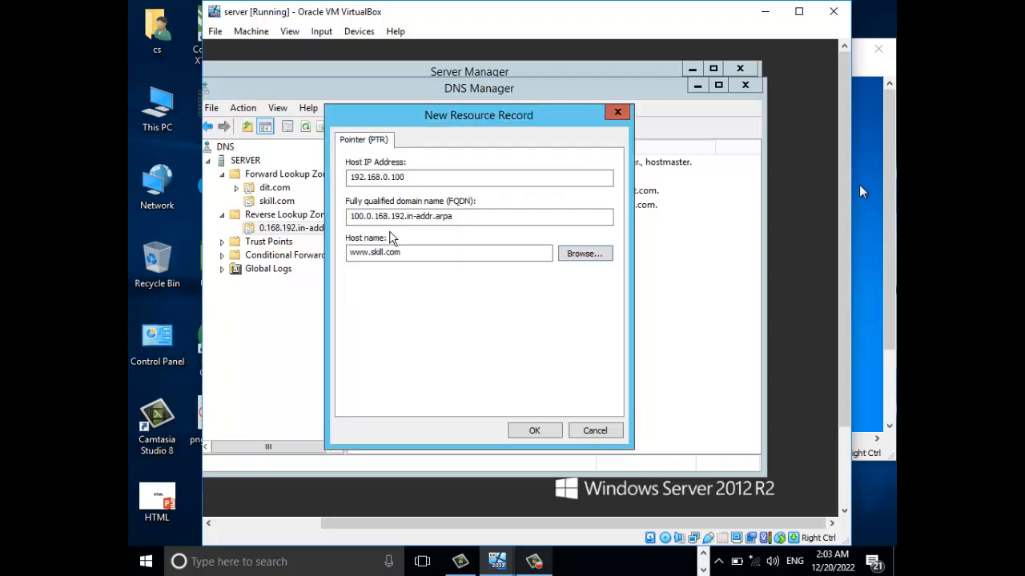
left_click(534, 431)
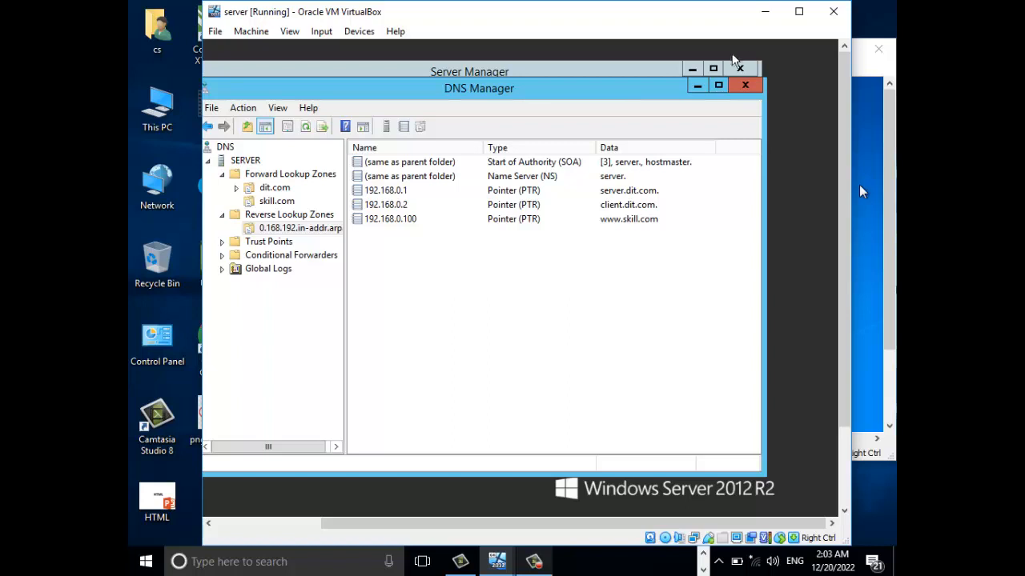
Step: Close DNS Manager, minimize Server Manager and open Internet Explorer on the server
left_click(746, 86)
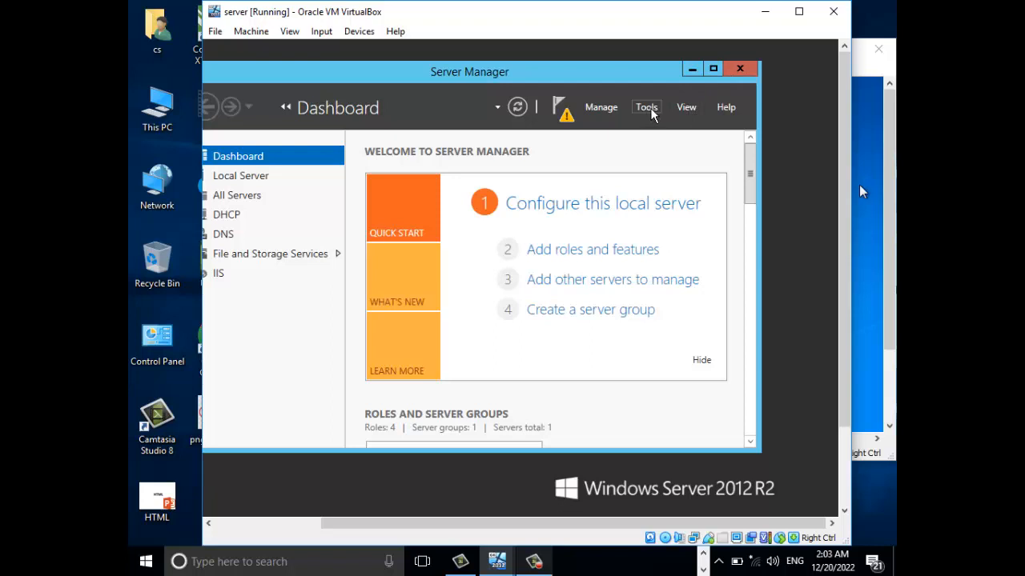
left_click(691, 70)
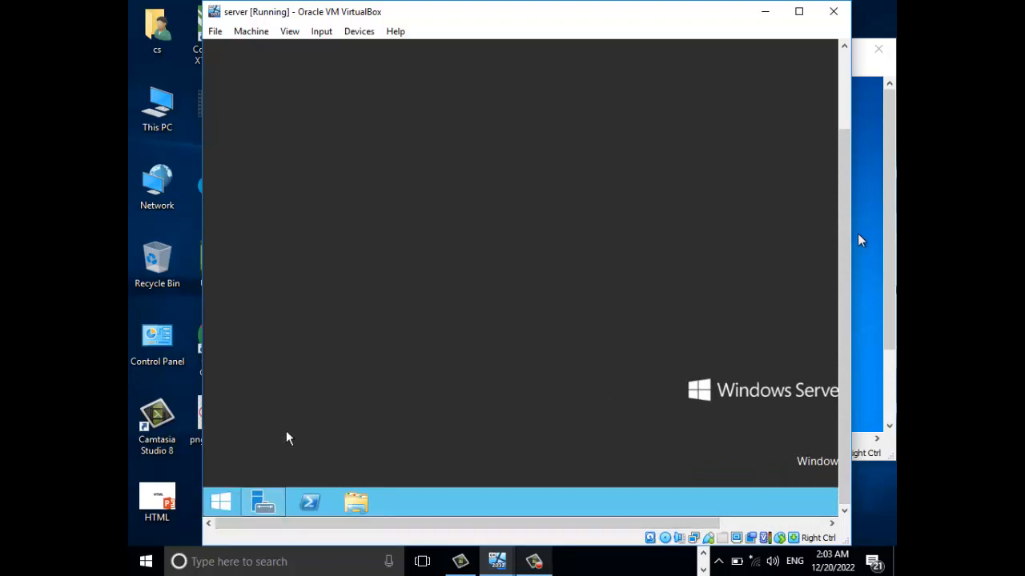
left_click(221, 506)
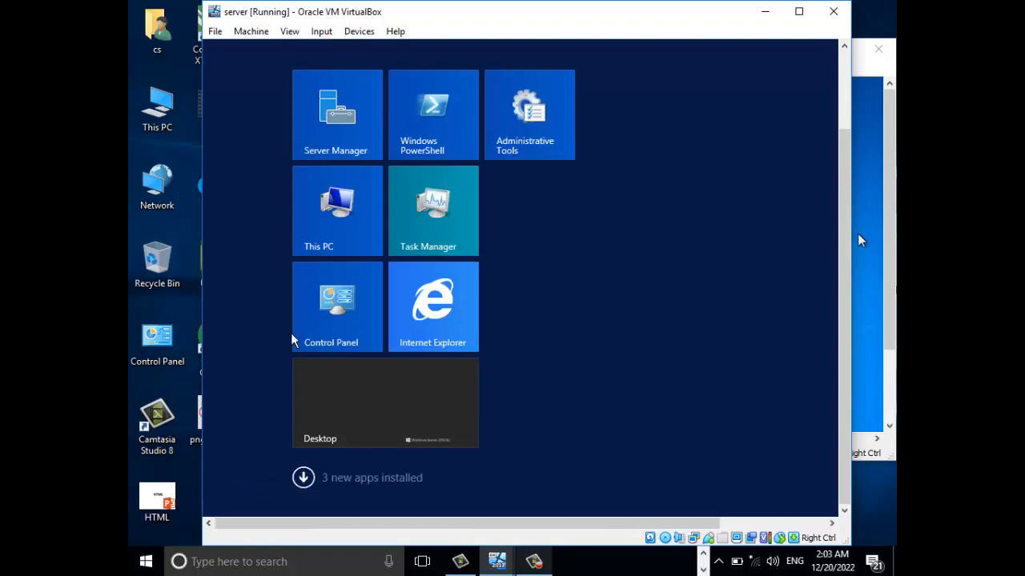
left_click(427, 322)
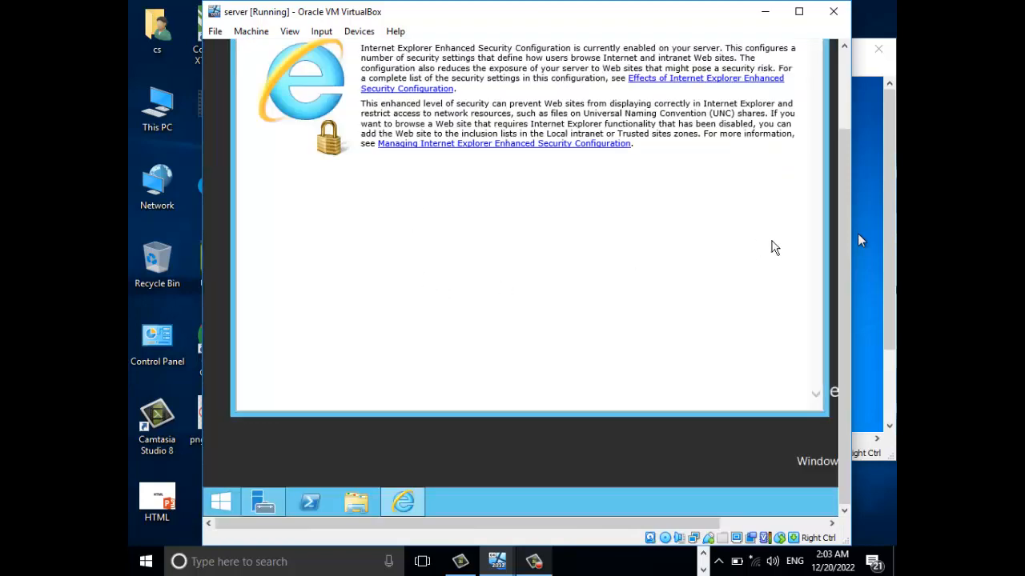
left_click(445, 96)
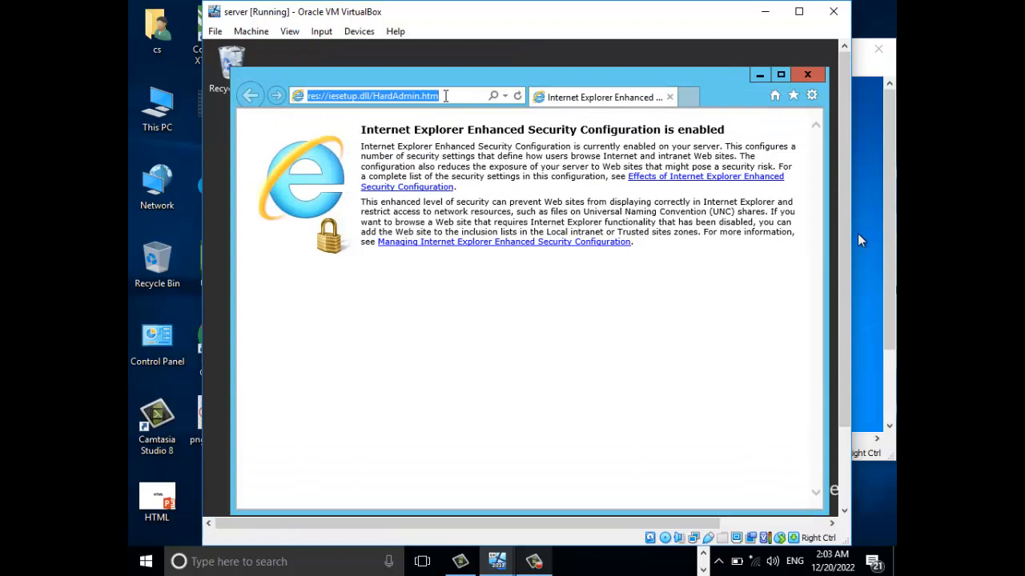
type("www.")
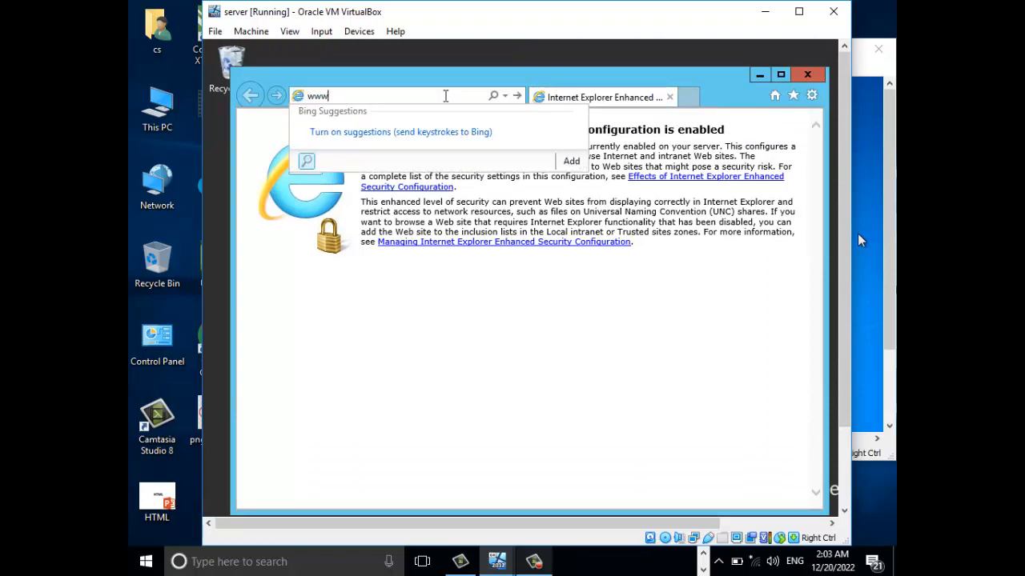
type("skill.com")
key("Return")
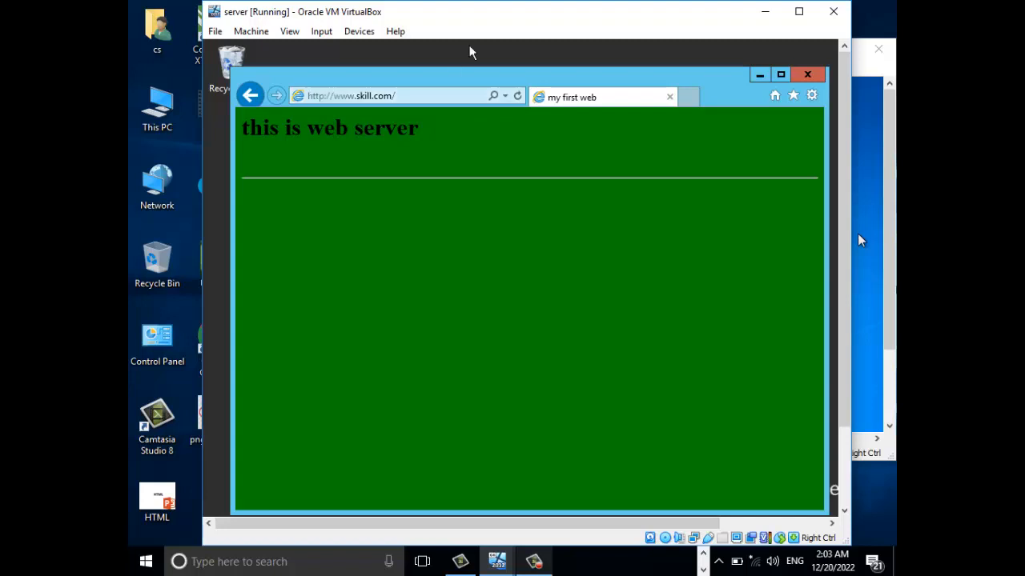
left_click(807, 75)
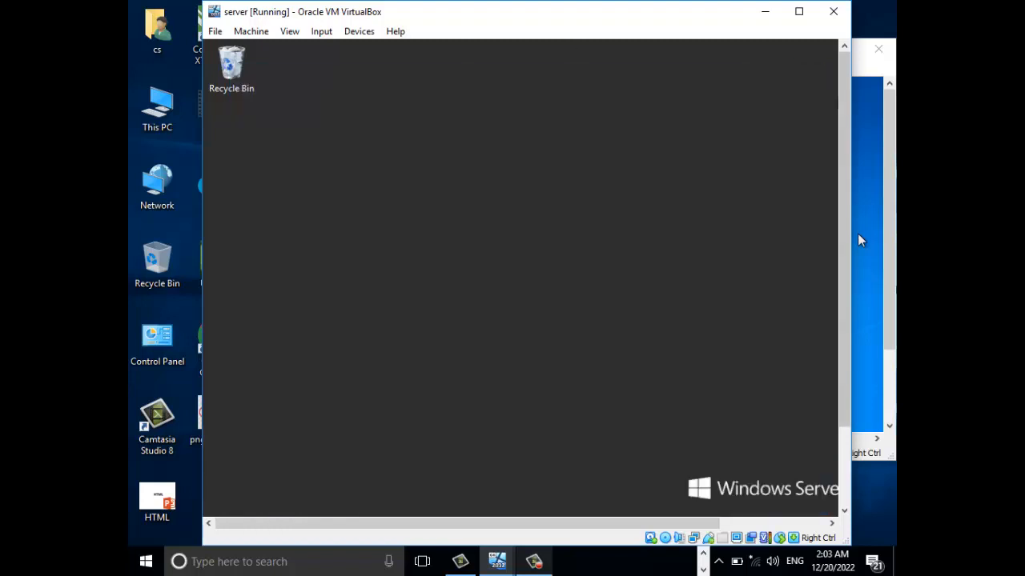
left_click(859, 139)
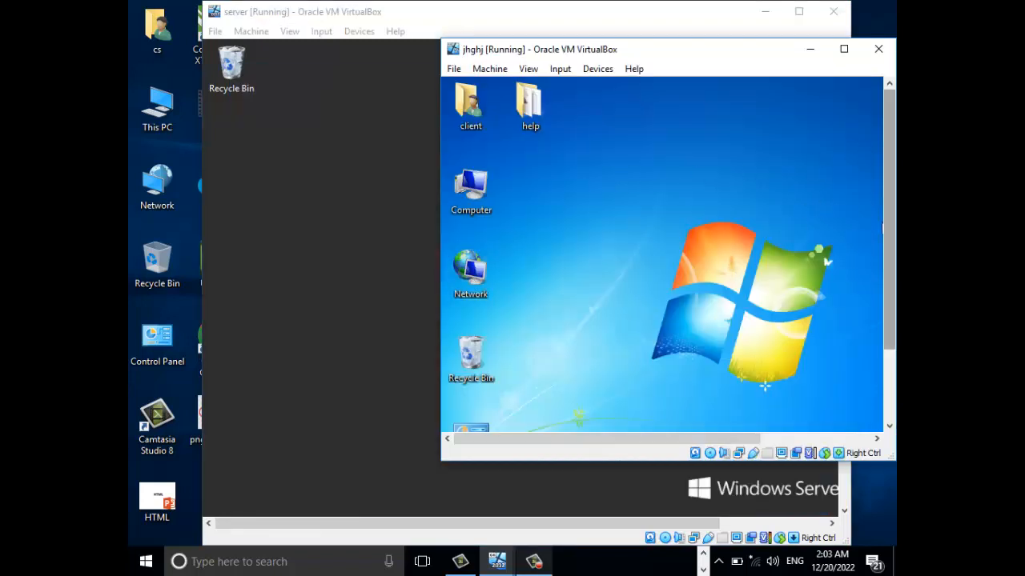
left_click(509, 420)
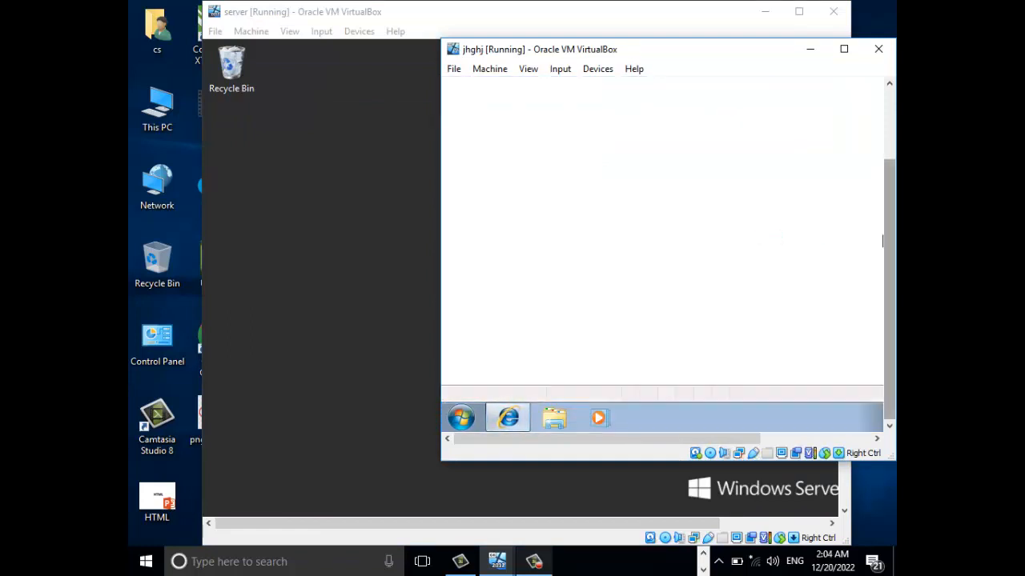
left_click(658, 110)
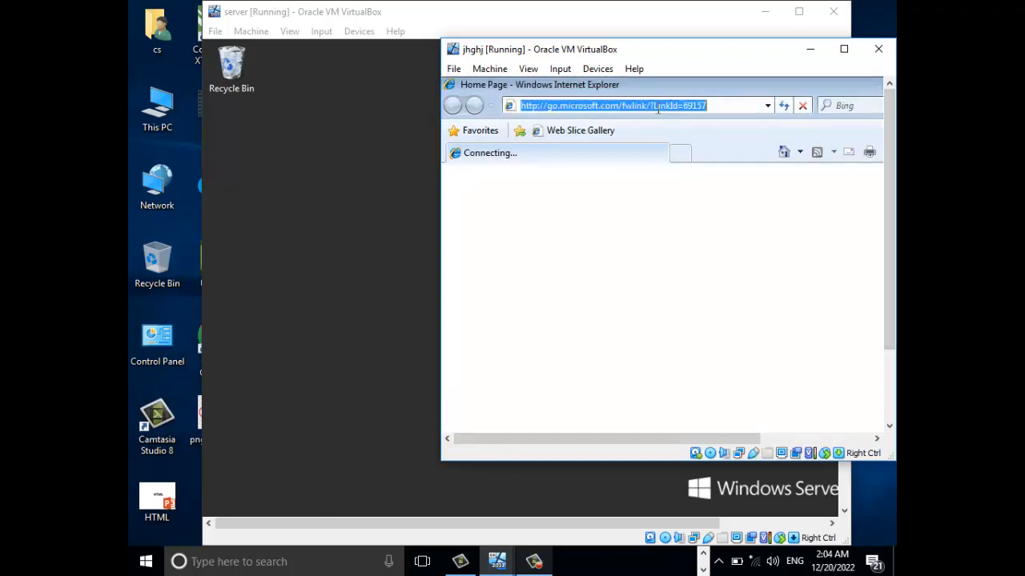
type("www.skill.com")
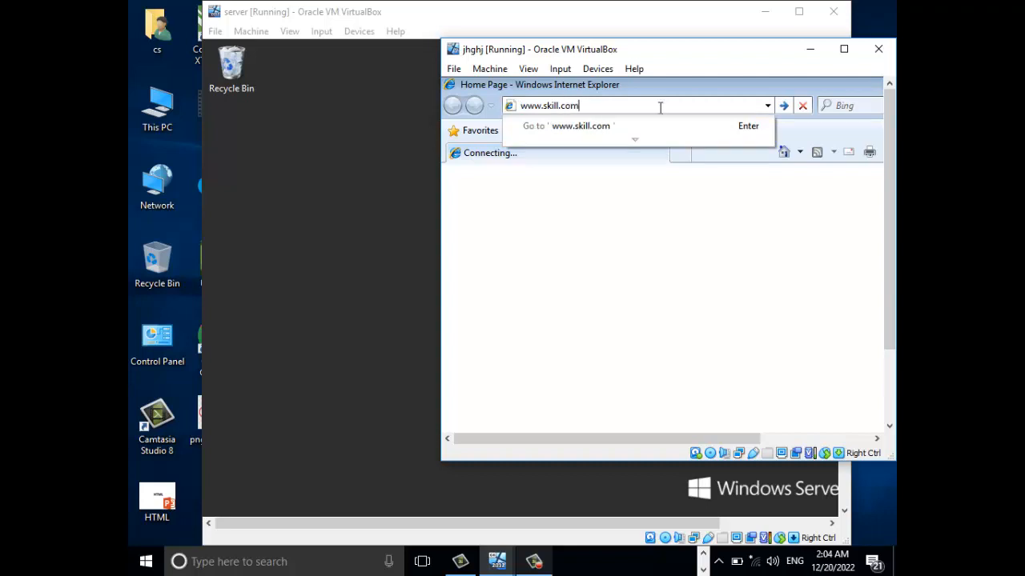
key("Return")
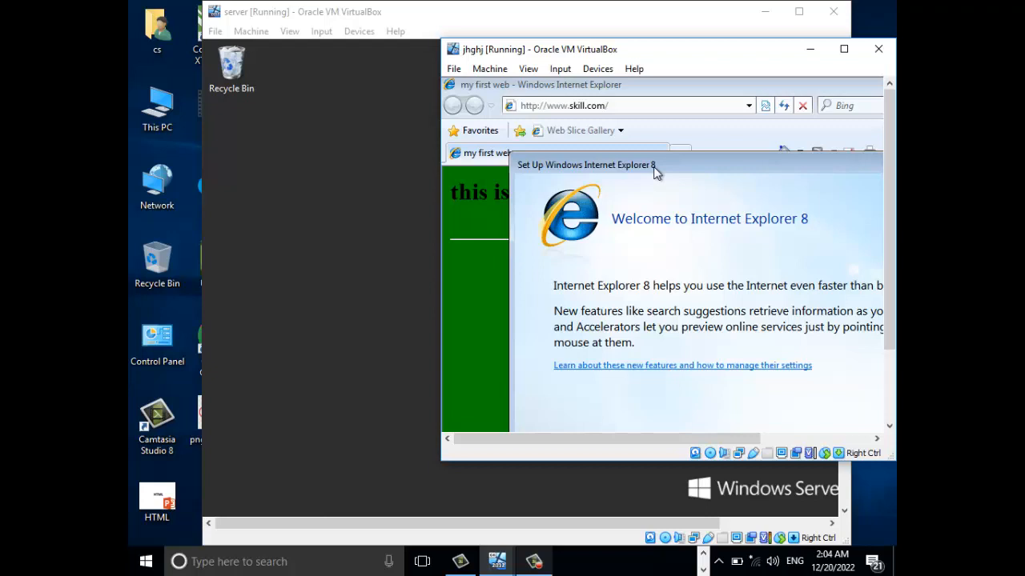
Step: Postpone the Internet Explorer 8 first-run setup on the client by choosing to be asked later
left_click_drag(693, 169, 549, 154)
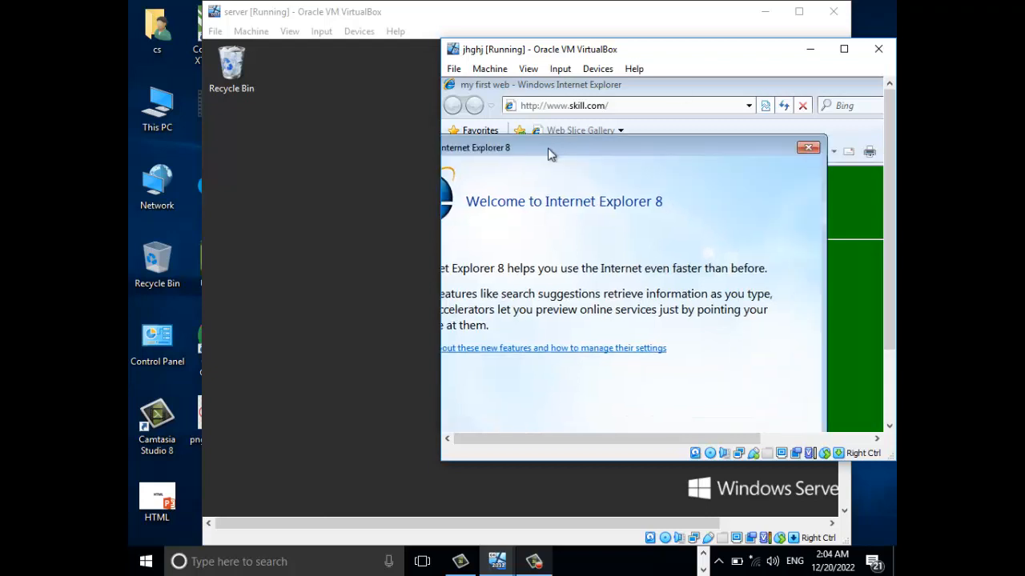
left_click_drag(773, 152, 779, 96)
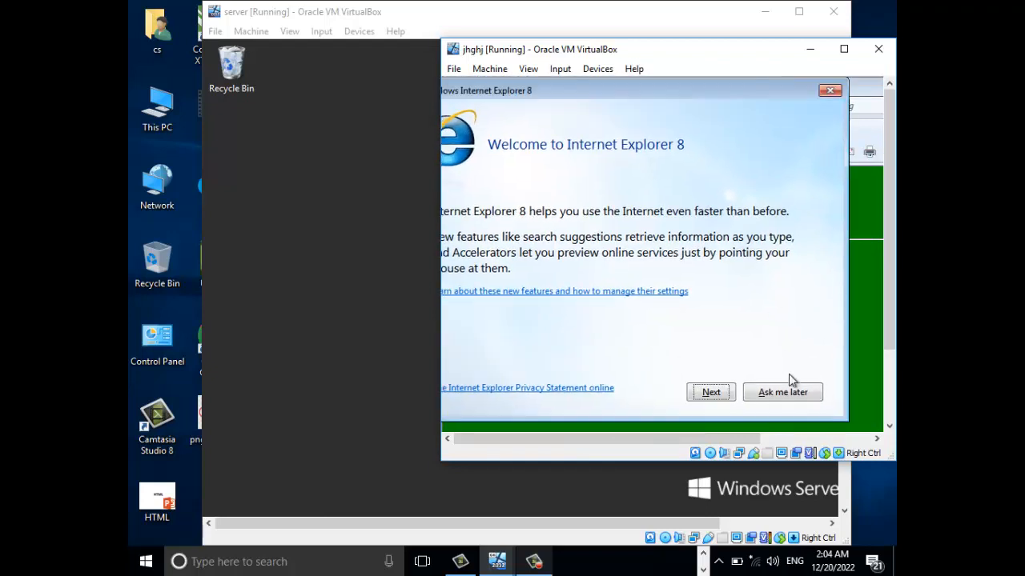
left_click(782, 393)
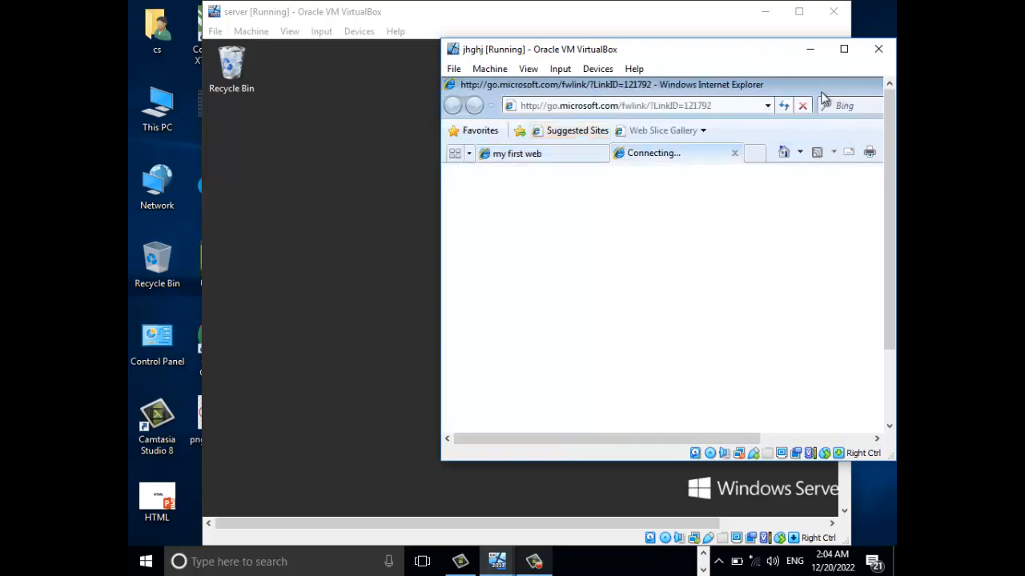
Step: Close the client's browser with all its tabs and minimize both the client and server virtual machine windows
left_click_drag(808, 92, 741, 158)
left_click(847, 148)
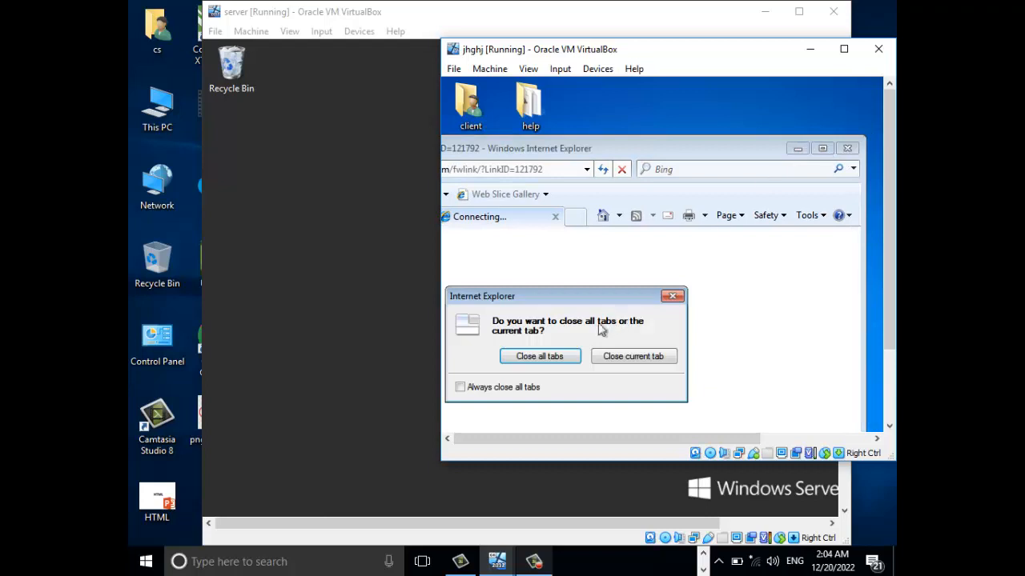
left_click(539, 356)
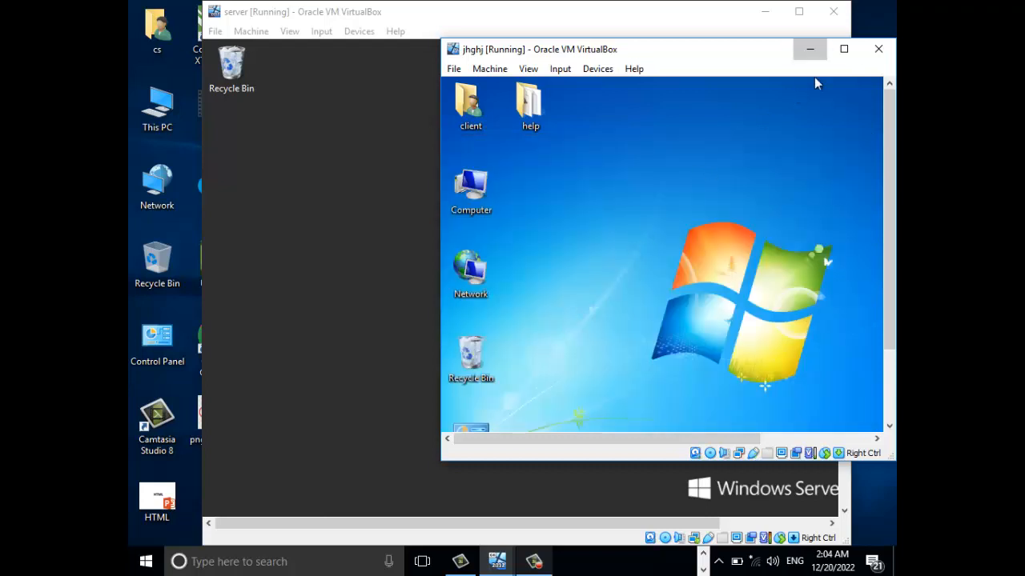
left_click(809, 49)
left_click(764, 11)
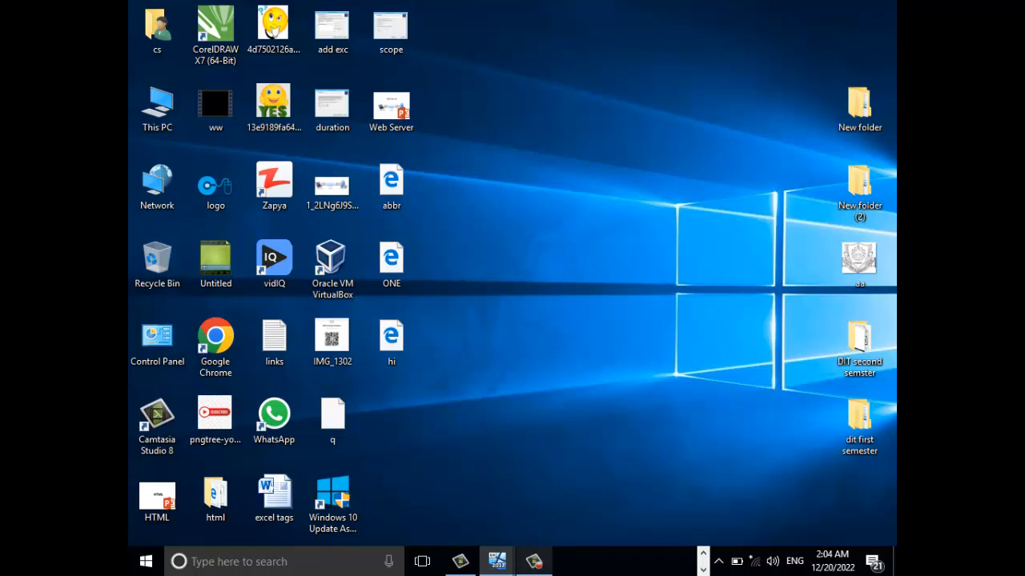
left_click(534, 561)
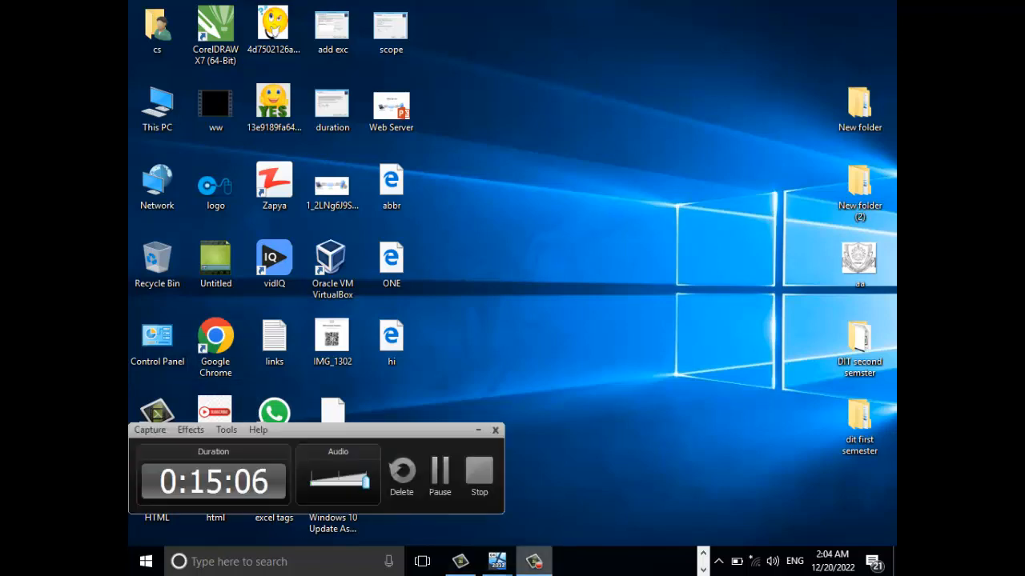